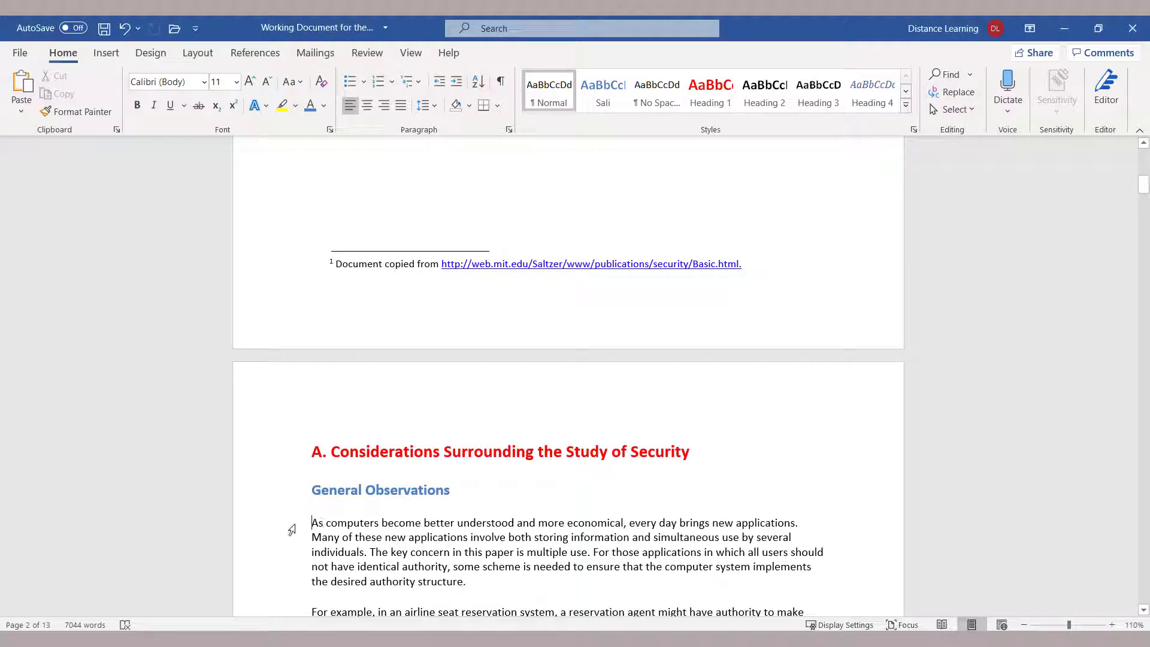
- Scroll down to section A, 'Considerations Surrounding the Study of Security'
{"action": "scroll", "coordinate": [354, 529], "scroll_direction": "down", "scroll_amount": 1}
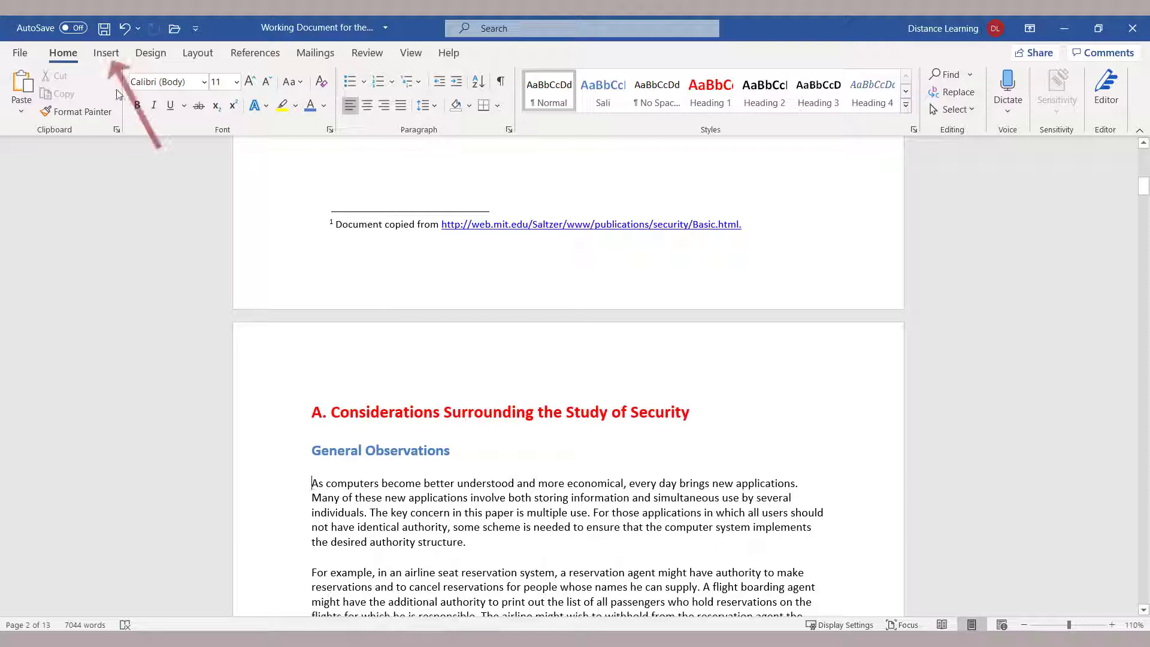
- Insert office365 from Documents > Word 2019 > Working Files at the start of General Observations
{"action": "left_click", "coordinate": [107, 54]}
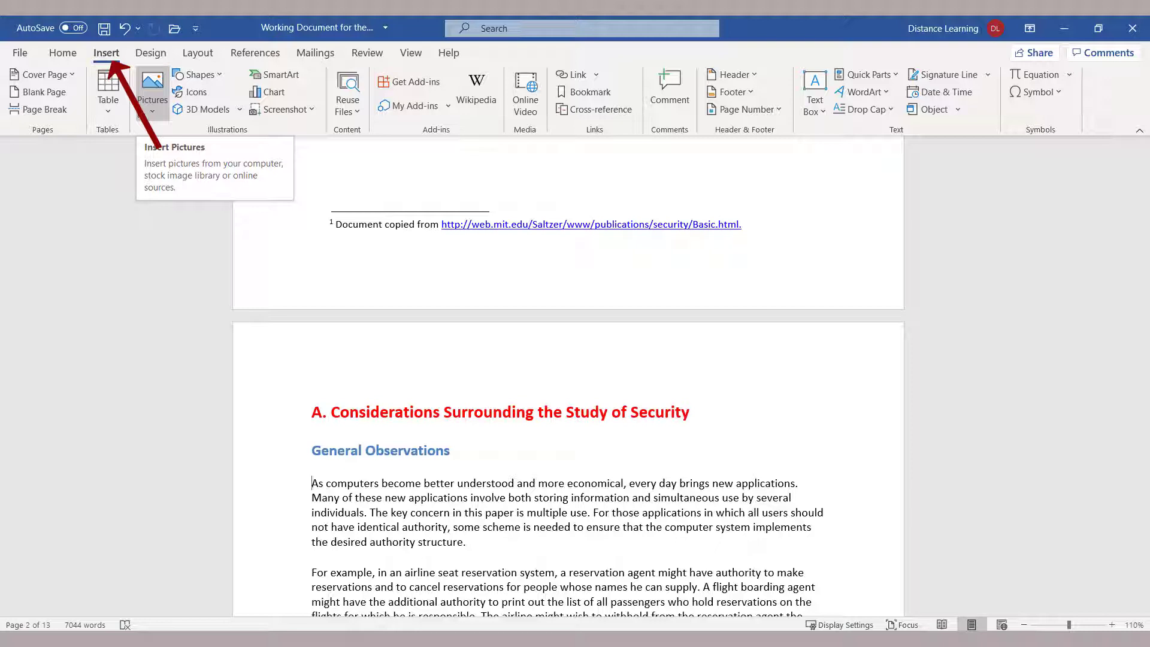
{"action": "left_click", "coordinate": [153, 108]}
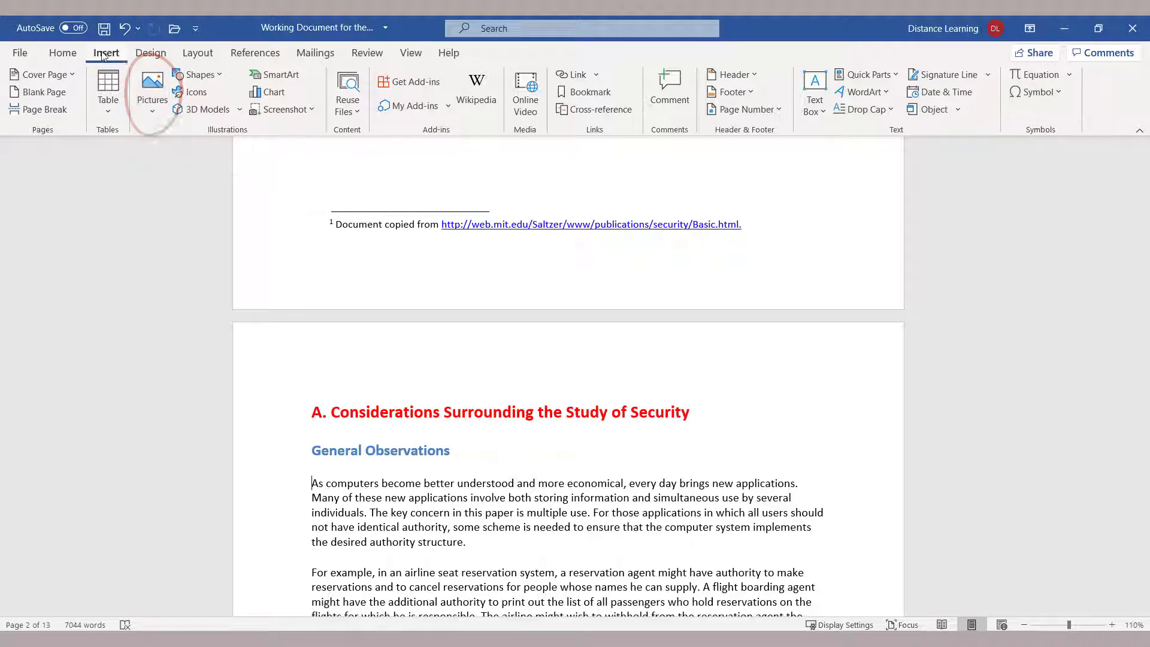
{"action": "left_click", "coordinate": [154, 117]}
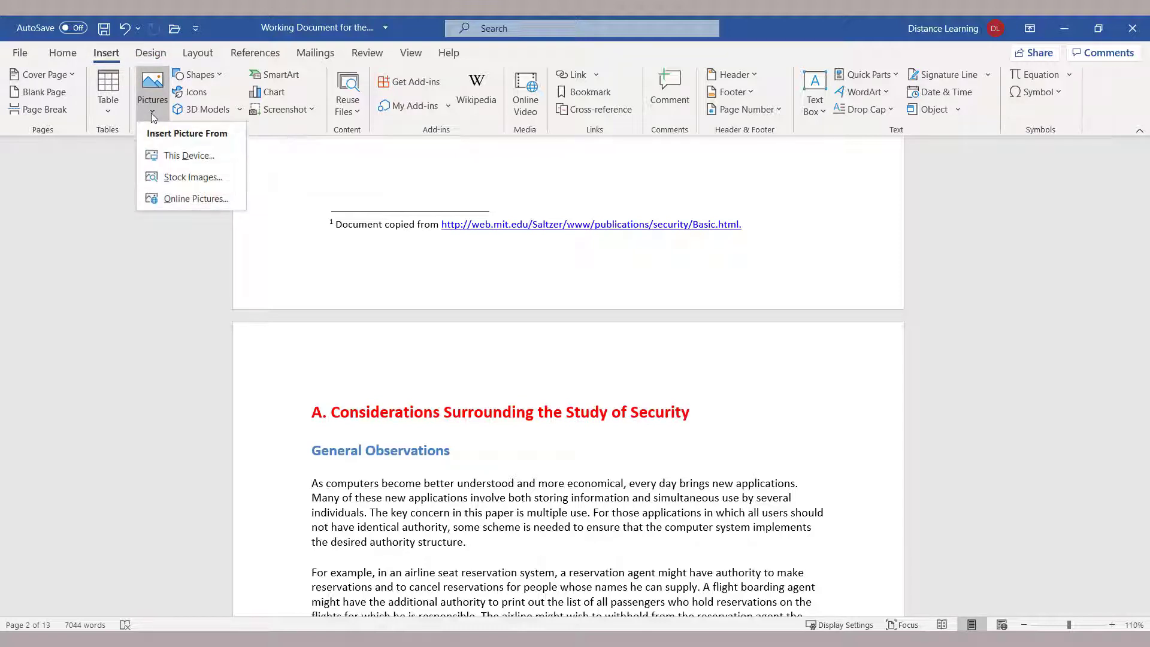
{"action": "left_click", "coordinate": [188, 160]}
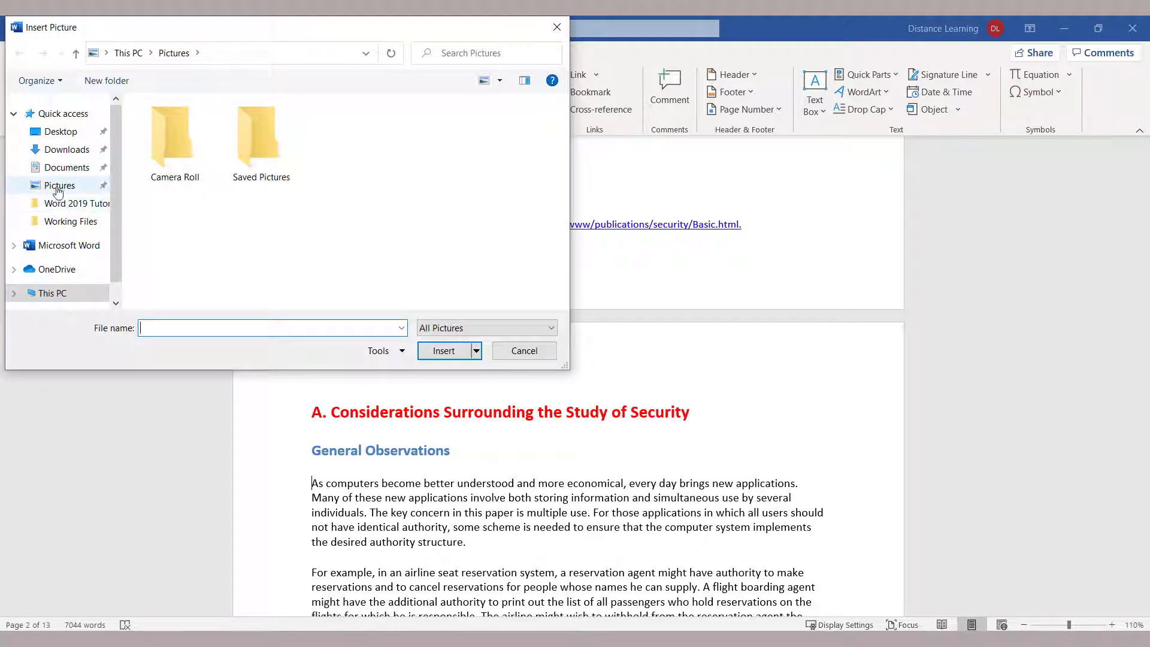
{"action": "left_click", "coordinate": [62, 168]}
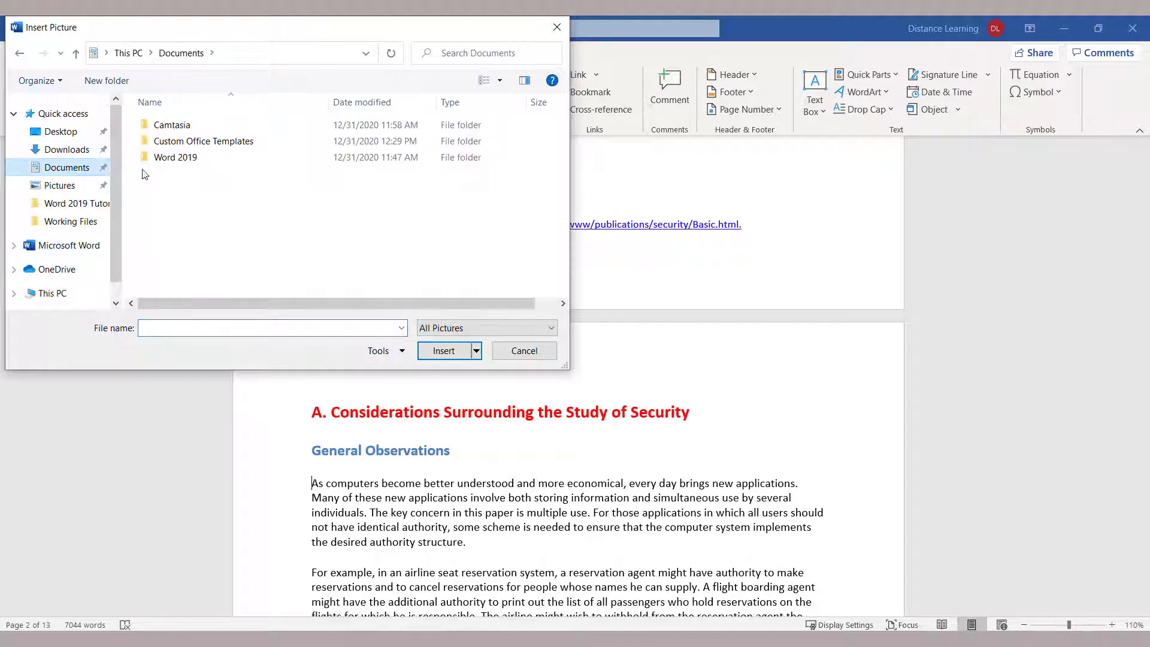
{"action": "double_click", "coordinate": [177, 158]}
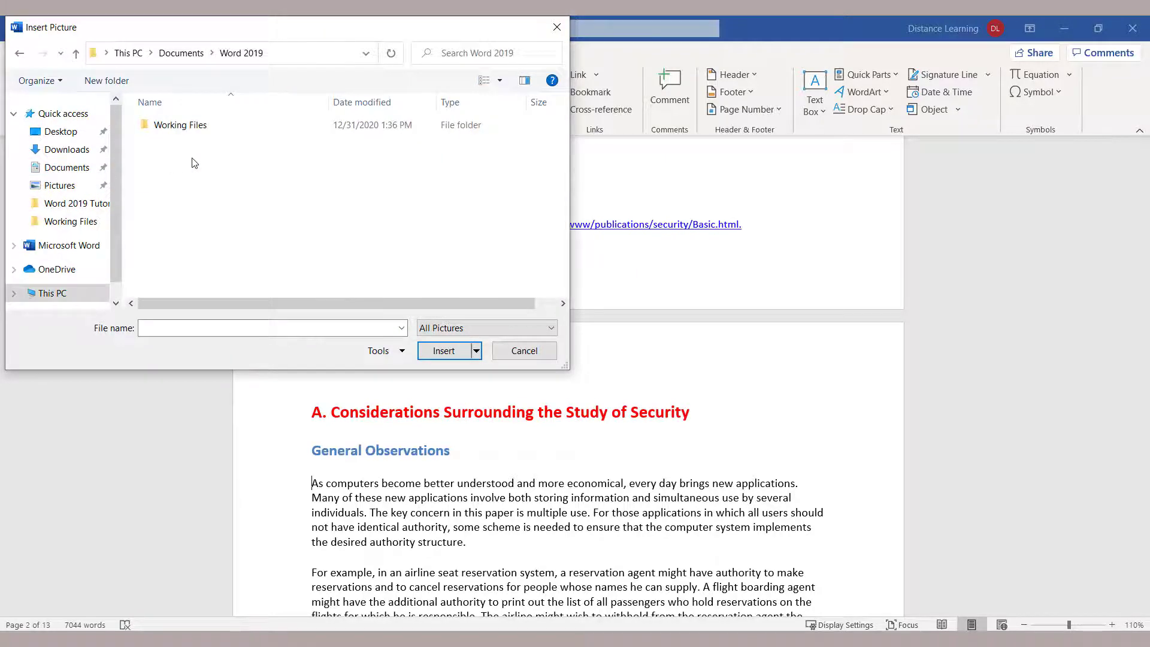
{"action": "double_click", "coordinate": [171, 125]}
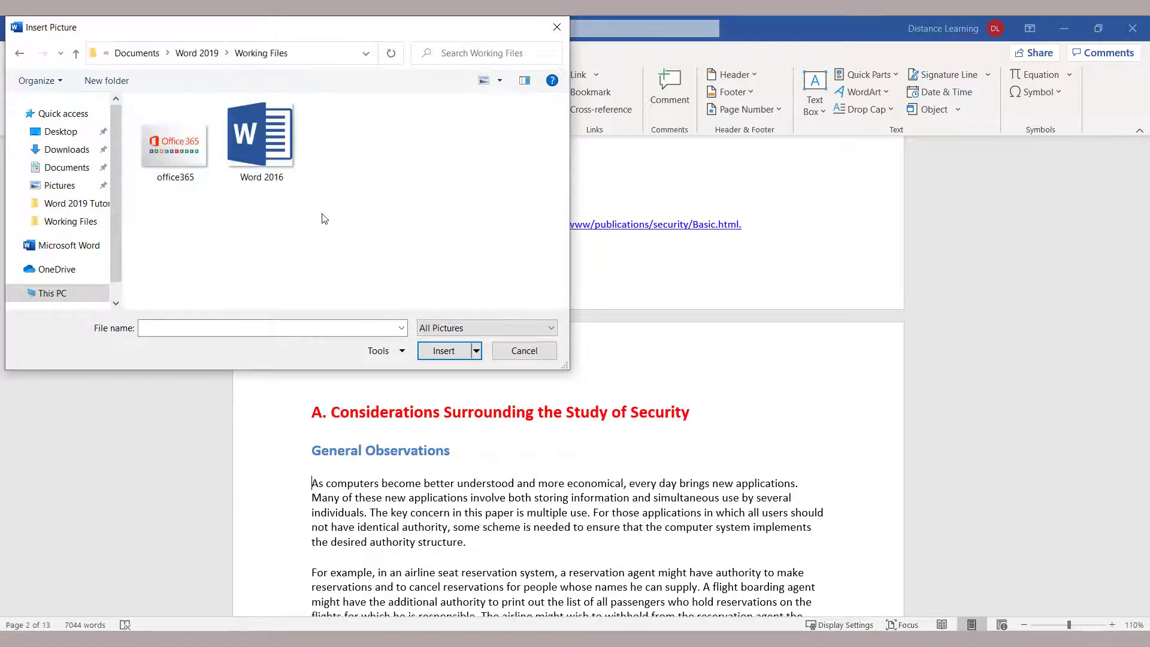
{"action": "double_click", "coordinate": [175, 151]}
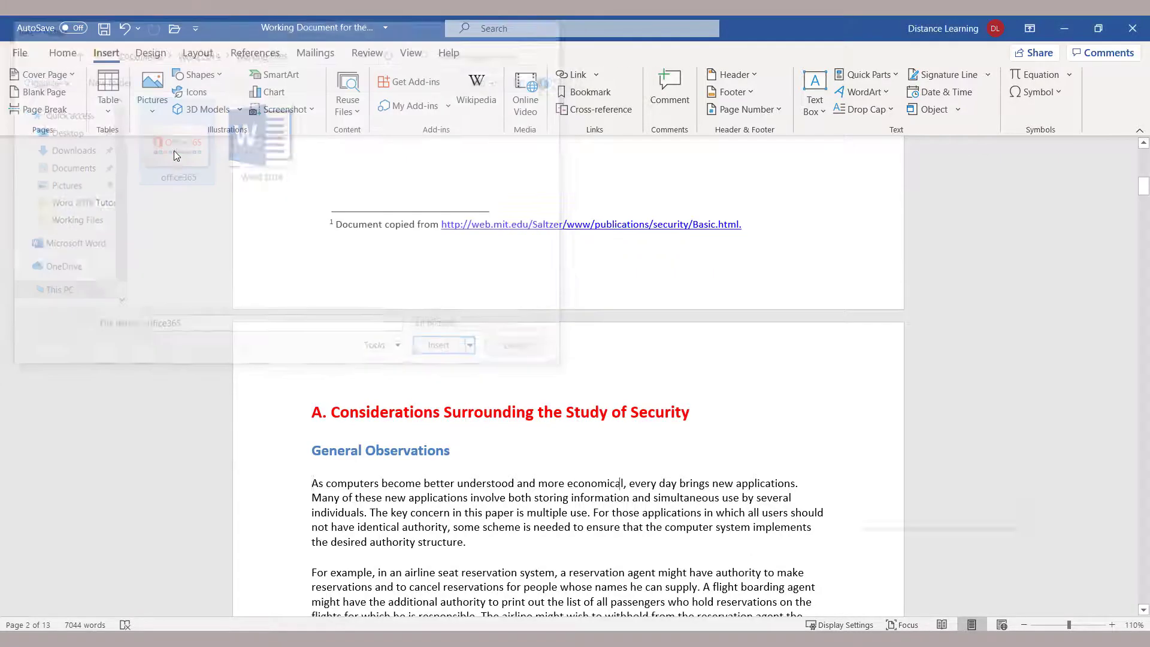
- Shrink the Office 365 picture to 2.11" by 3.31" and set its alt text to 'Office 365 image'
{"action": "left_click_drag", "start_coordinate": [602, 456], "coordinate": [591, 443]}
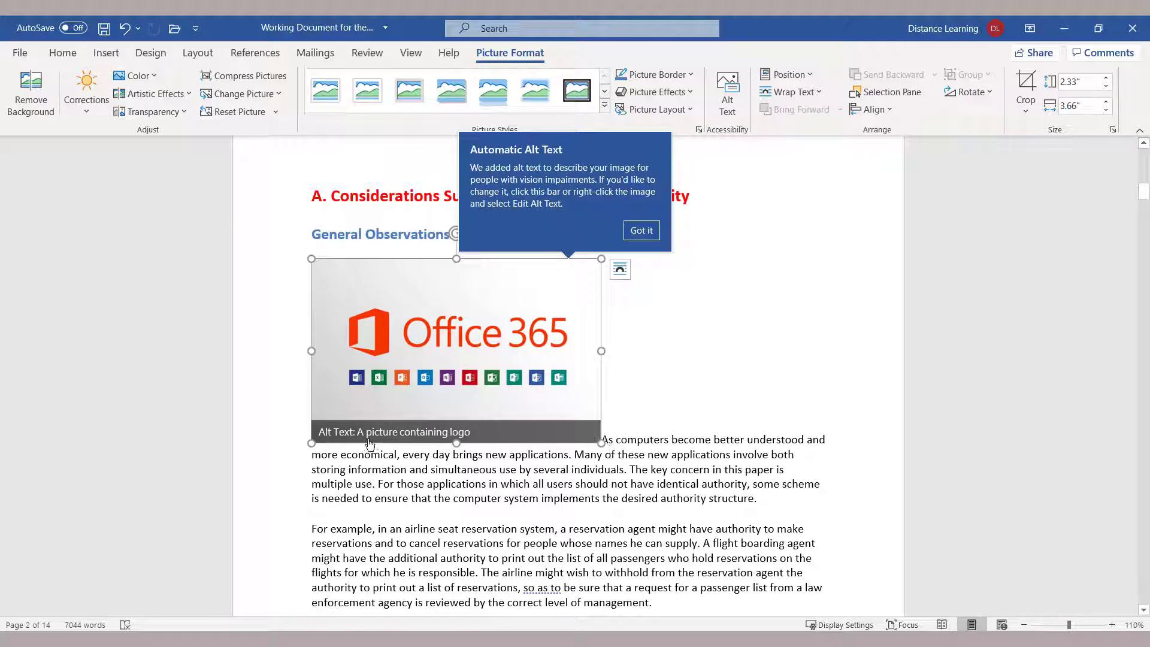
{"action": "left_click_drag", "start_coordinate": [311, 442], "coordinate": [338, 426]}
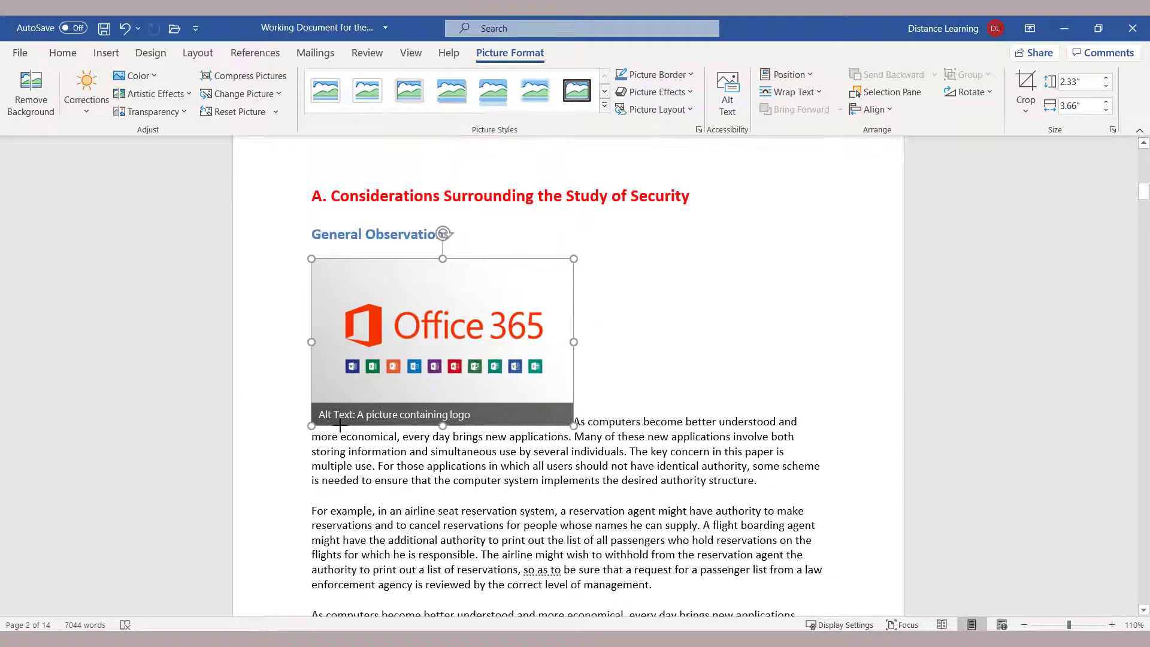
{"action": "left_click", "coordinate": [394, 421]}
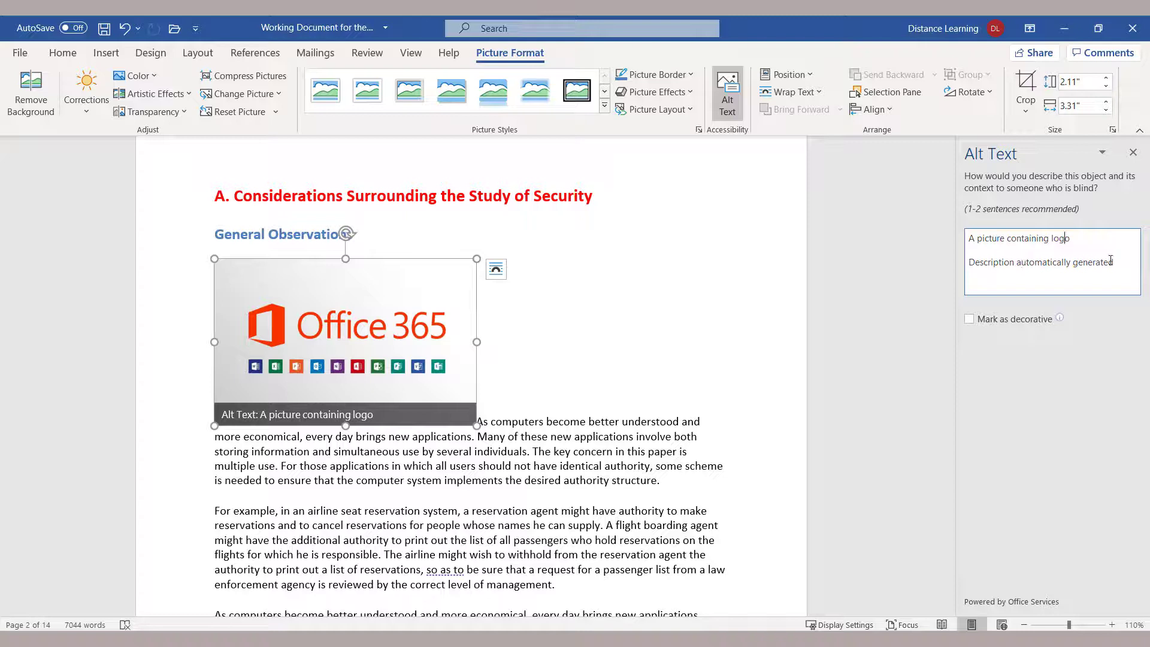
{"action": "left_click_drag", "start_coordinate": [1115, 263], "coordinate": [965, 239]}
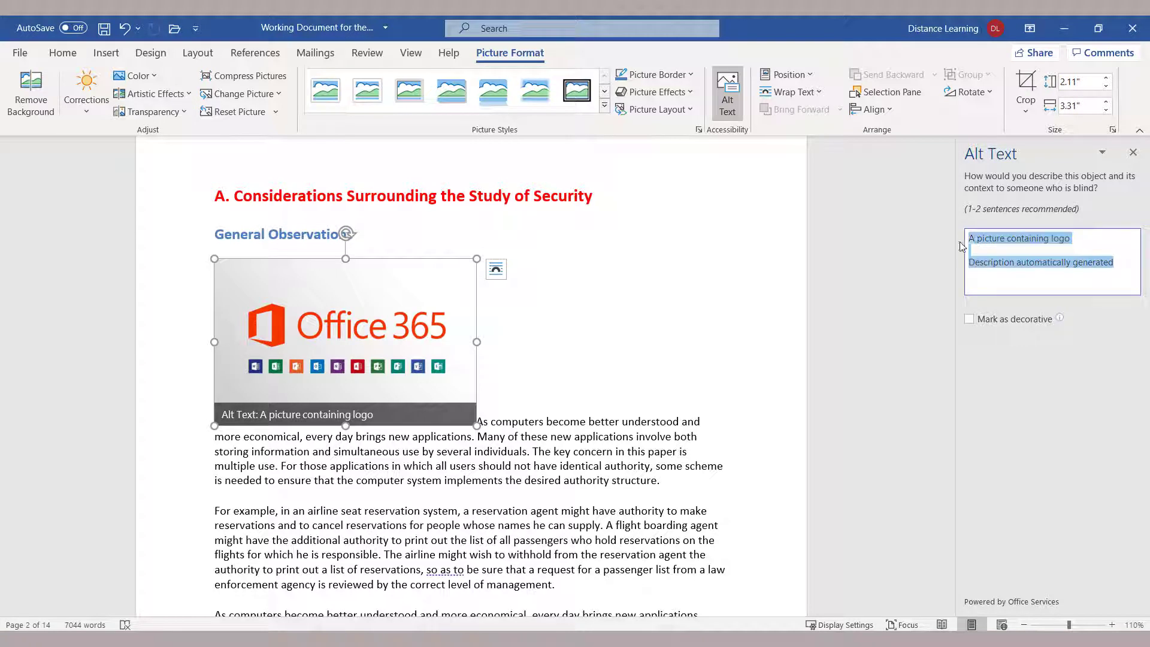
{"action": "type", "text": "Office 365 image"}
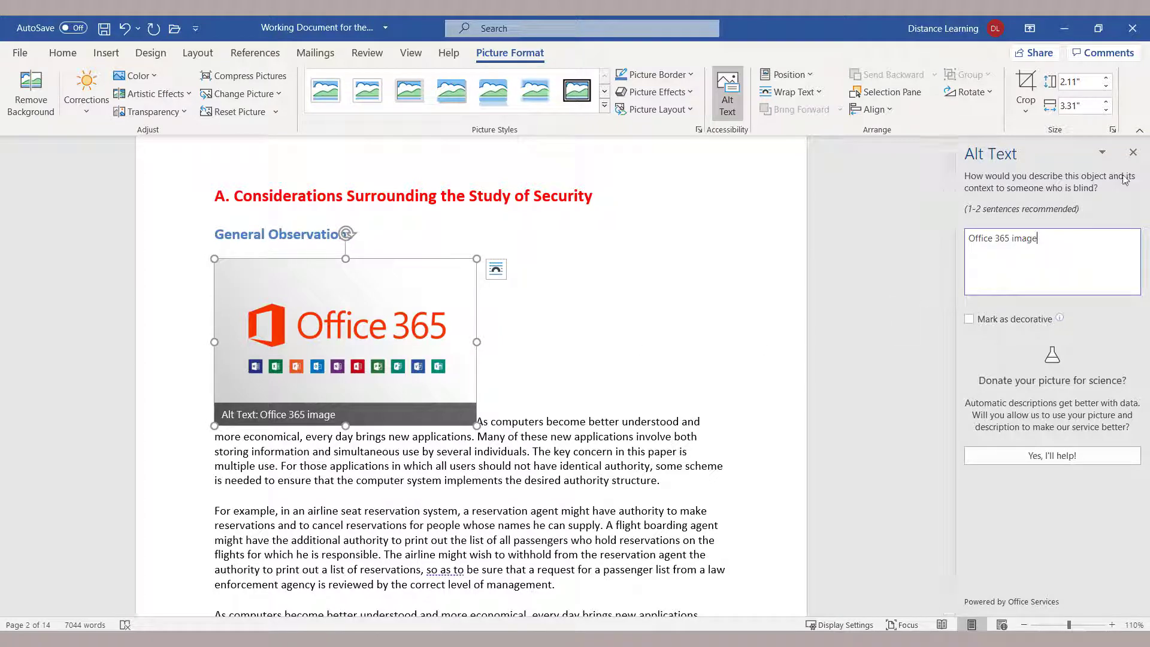
{"action": "left_click", "coordinate": [1133, 152]}
{"action": "left_click", "coordinate": [656, 360]}
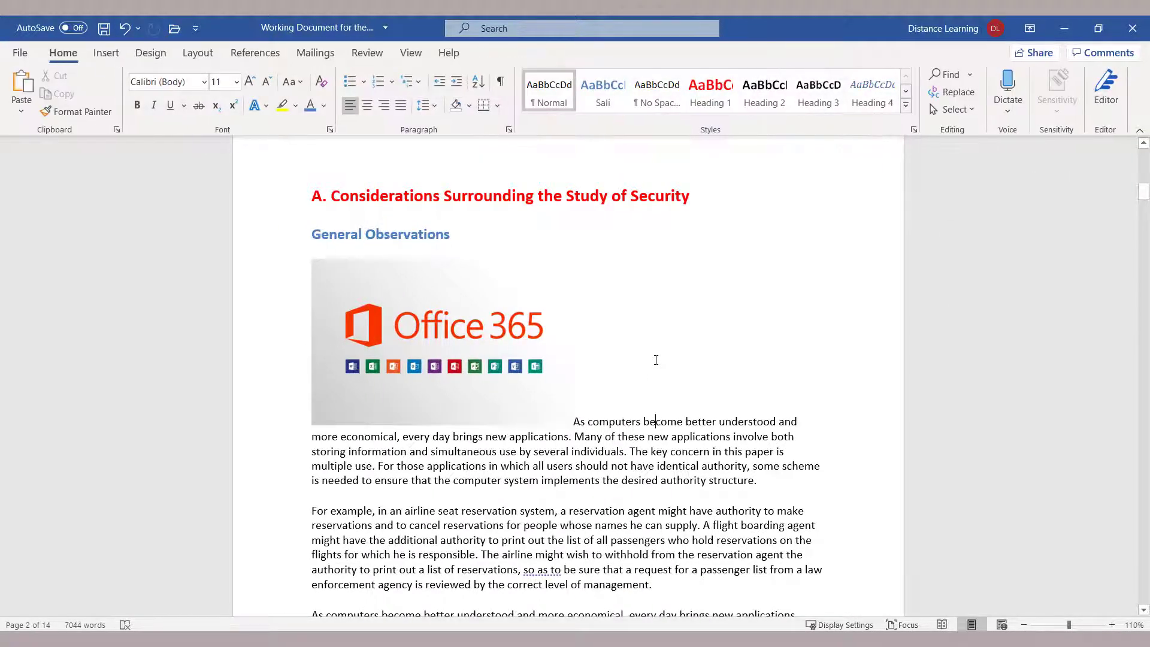
- Apply the reflected rounded-rectangle picture style to the Office 365 picture
{"action": "left_click", "coordinate": [532, 371]}
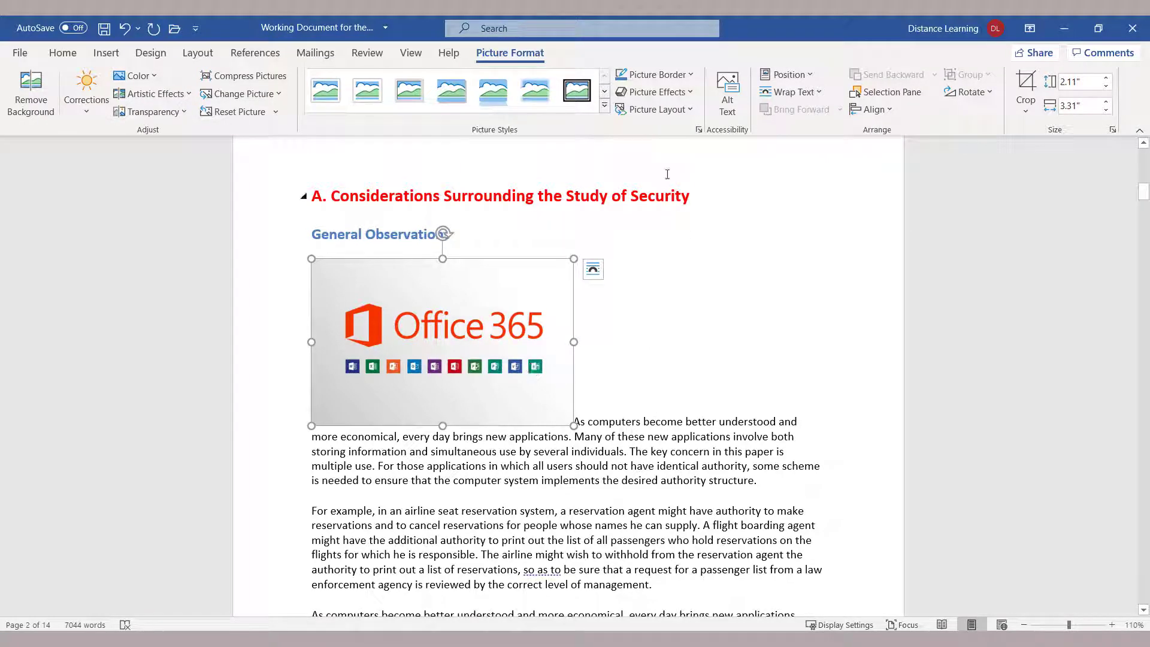
{"action": "left_click", "coordinate": [368, 93]}
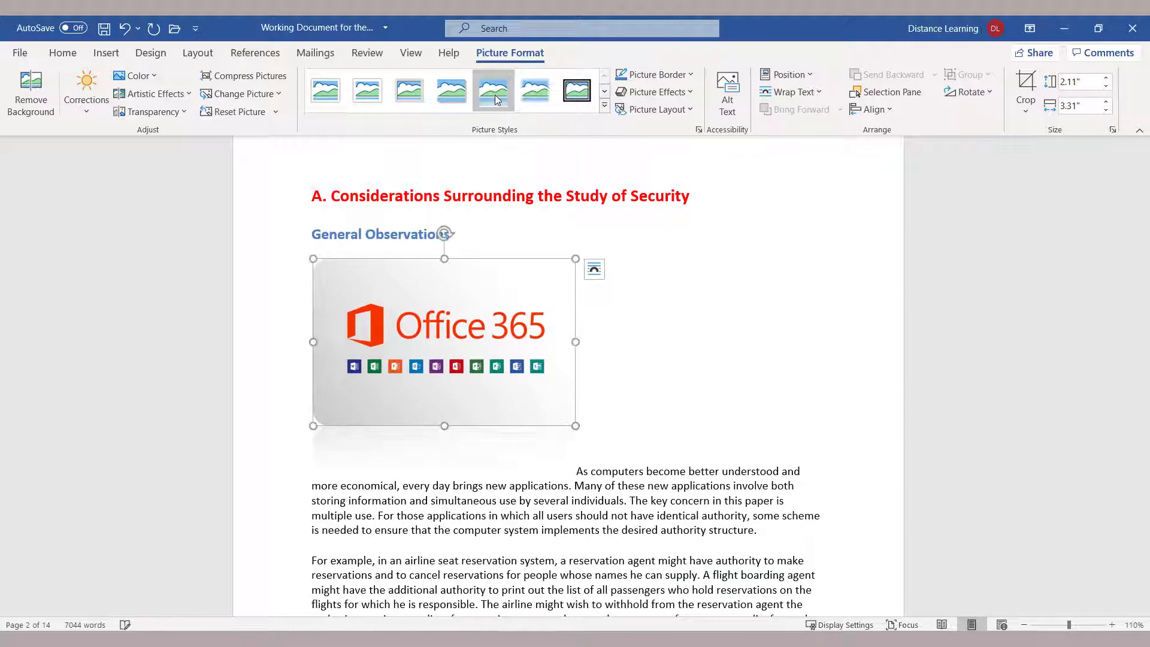
{"action": "left_click", "coordinate": [605, 106]}
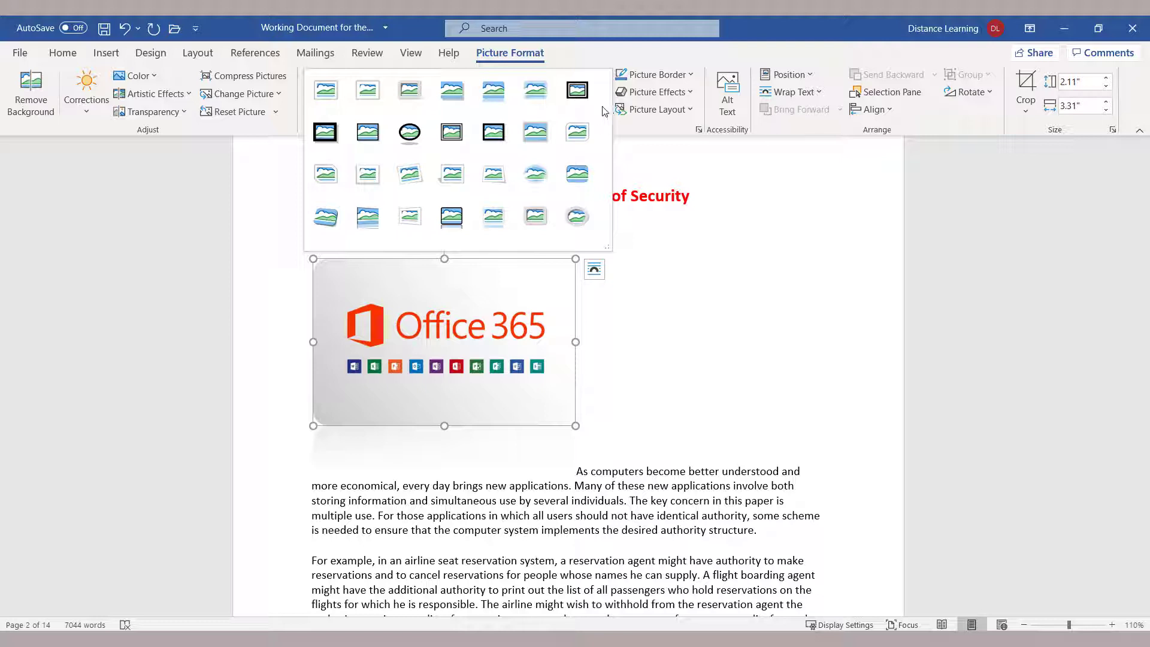
{"action": "left_click", "coordinate": [818, 346]}
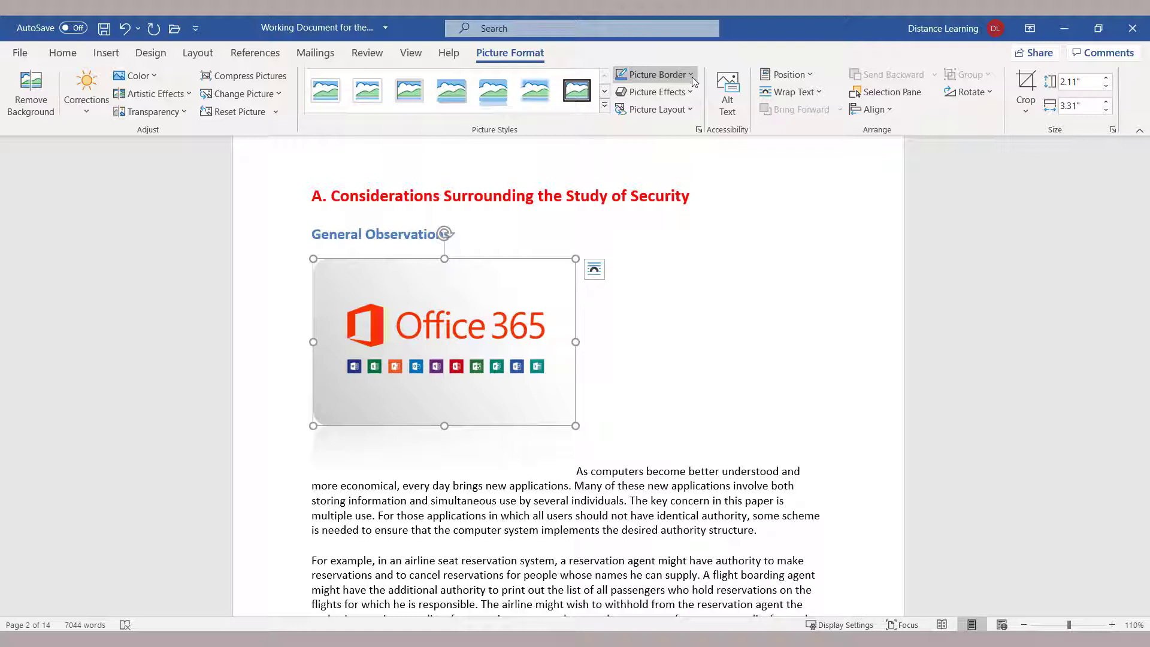
{"action": "left_click", "coordinate": [657, 92]}
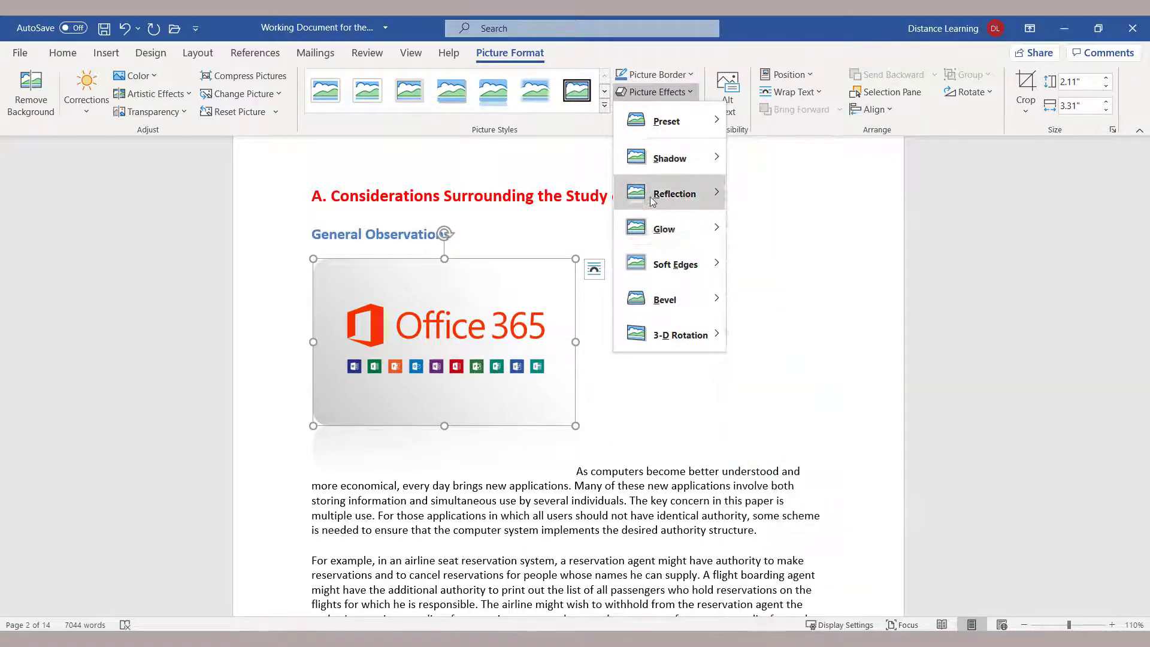
{"action": "mouse_move", "coordinate": [644, 337]}
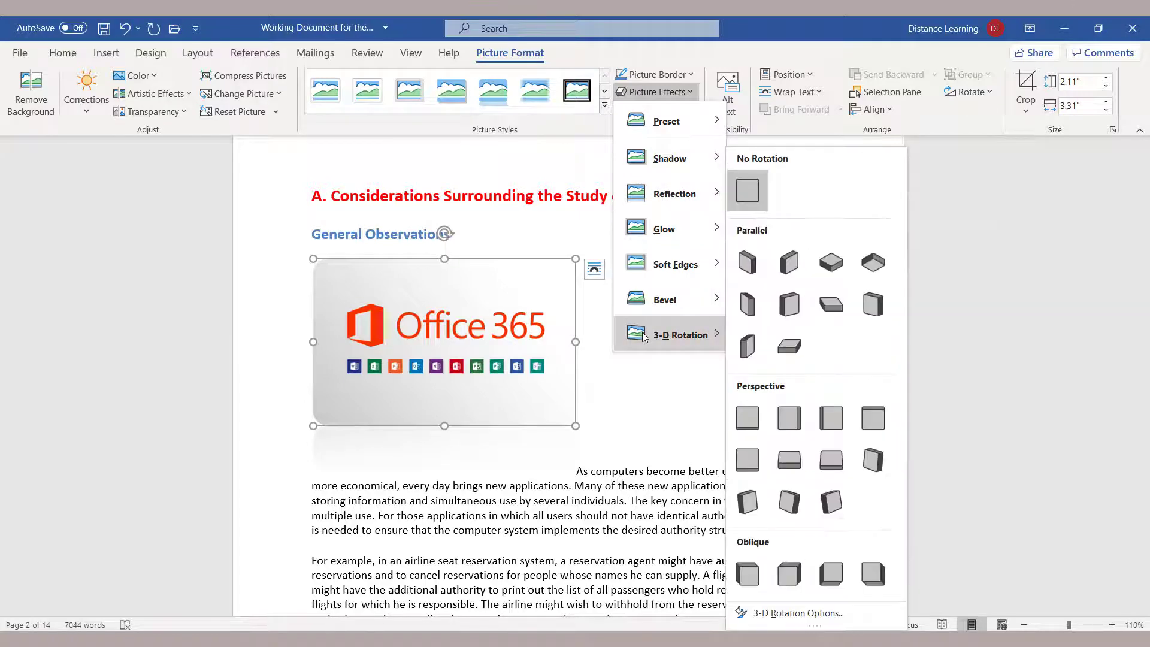
{"action": "left_click", "coordinate": [796, 332]}
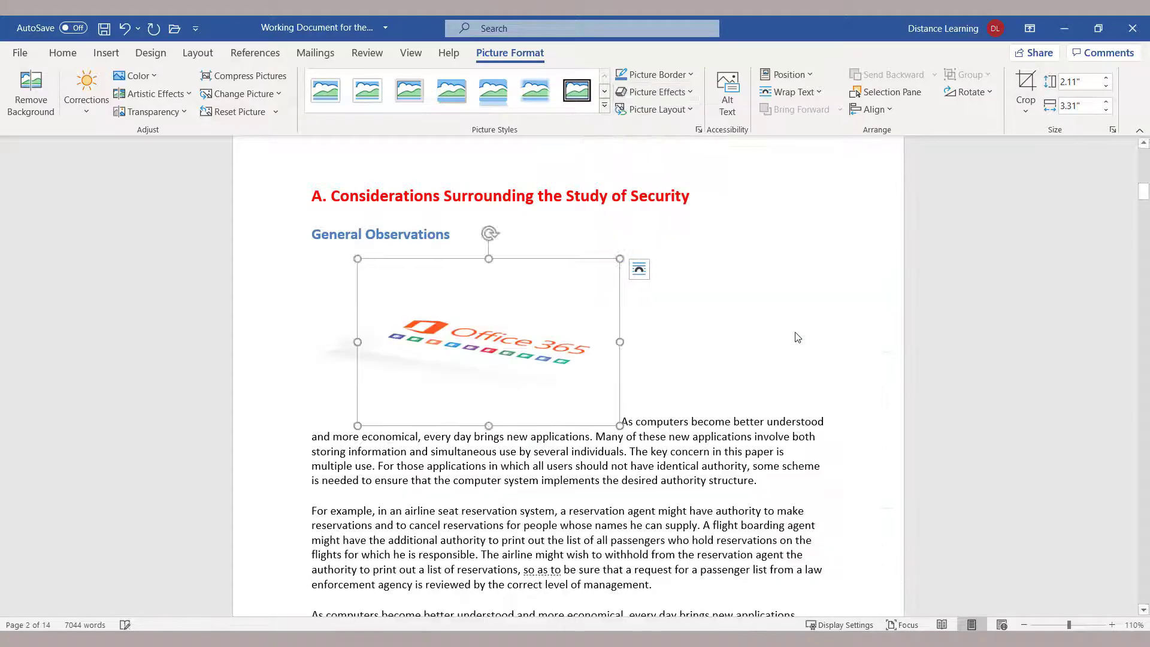
{"action": "key", "text": "ctrl+z"}
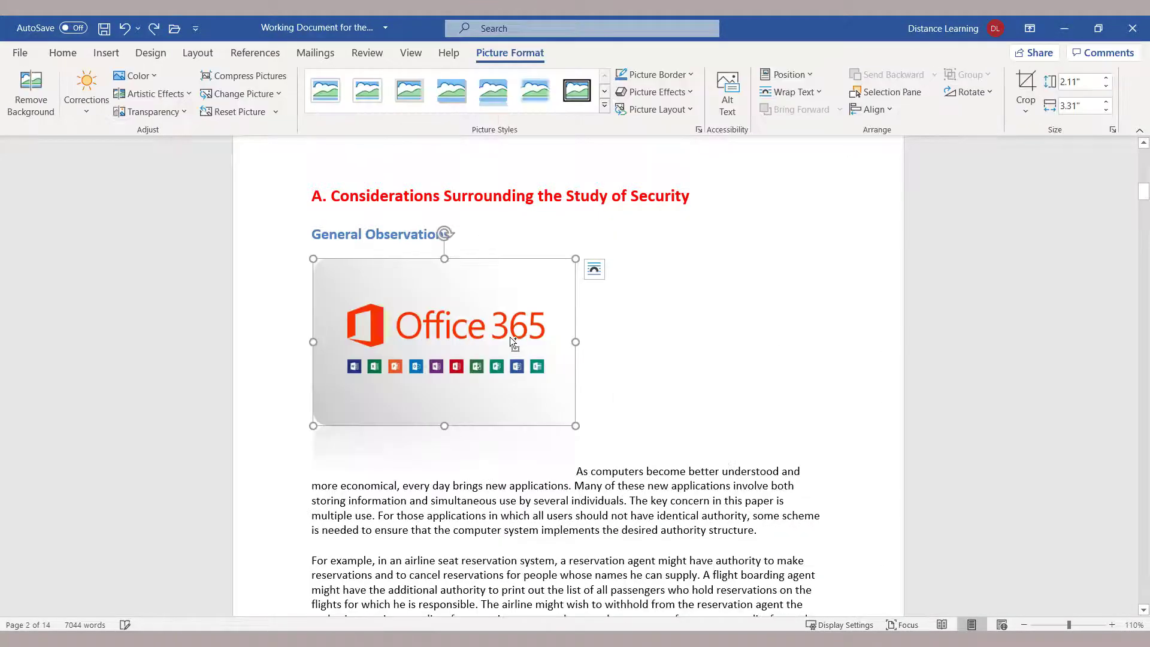
{"action": "left_click", "coordinate": [658, 346]}
- Position the picture at middle right with Square text wrapping beside the third paragraph
{"action": "left_click", "coordinate": [467, 359]}
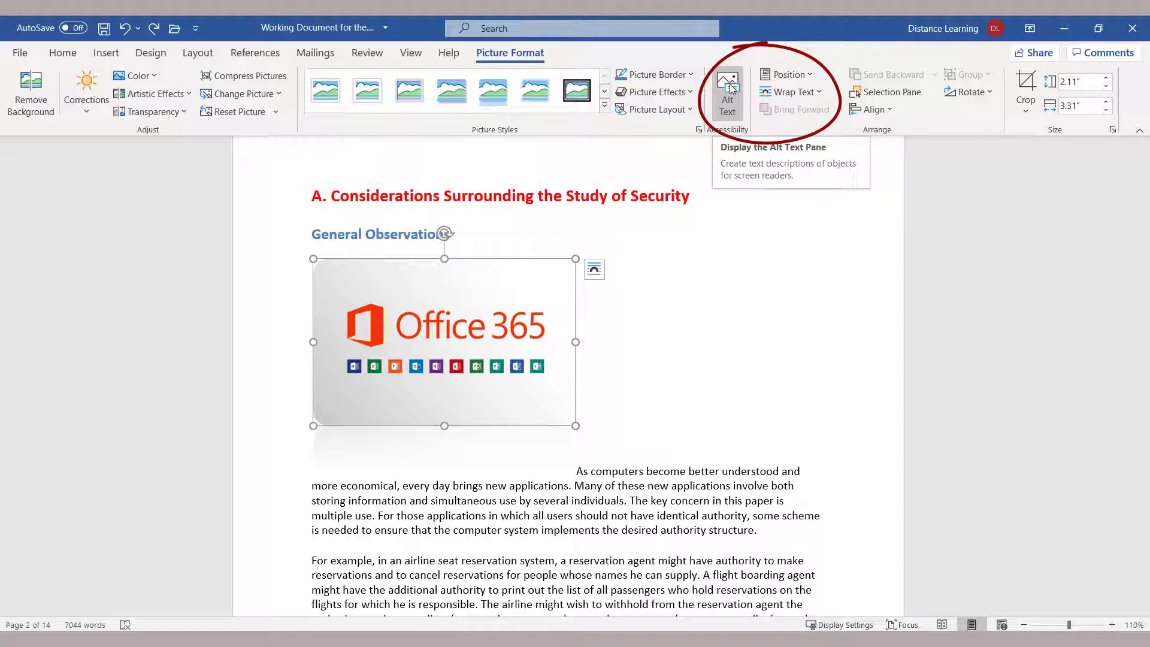
{"action": "left_click", "coordinate": [814, 78]}
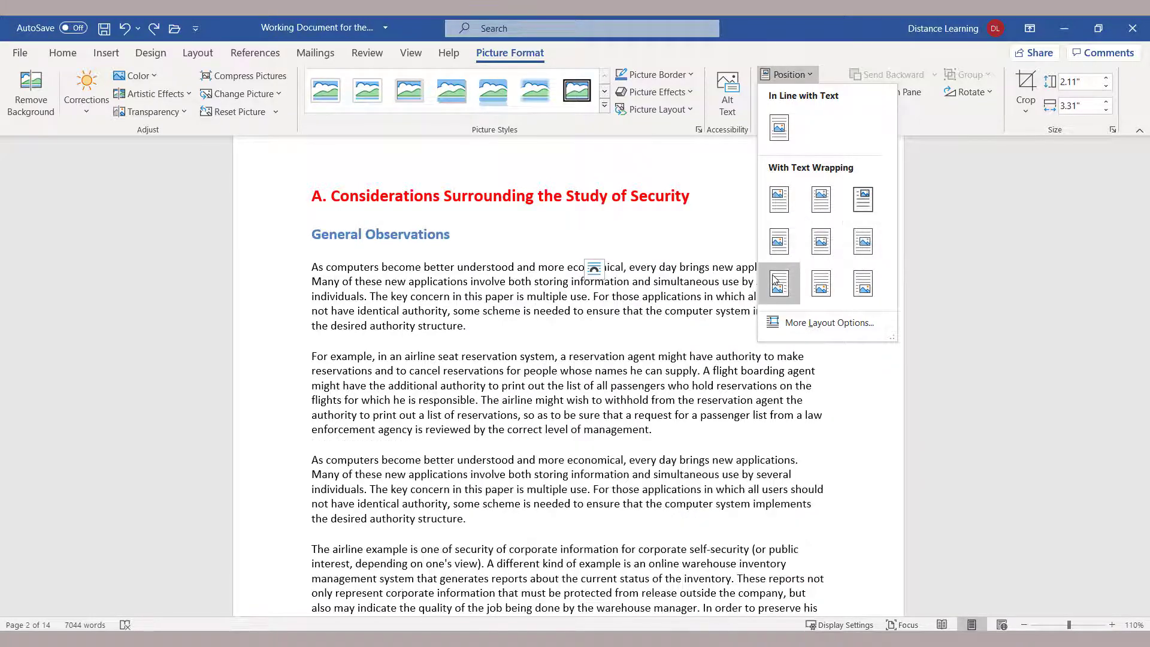
{"action": "left_click", "coordinate": [863, 241]}
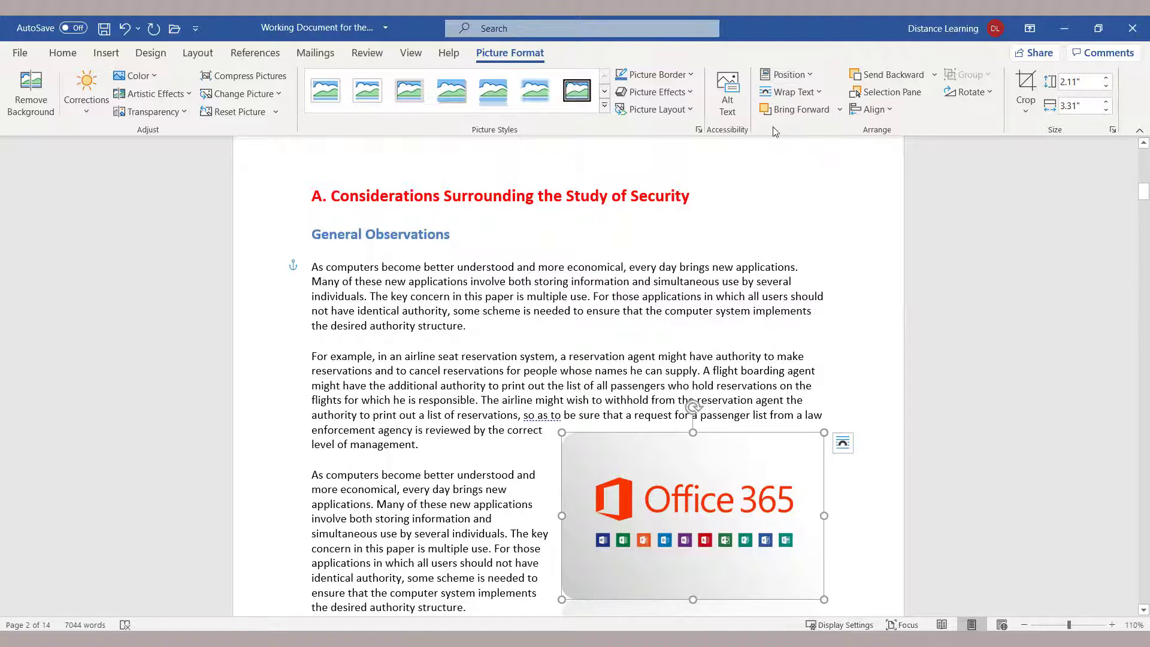
{"action": "left_click", "coordinate": [817, 73]}
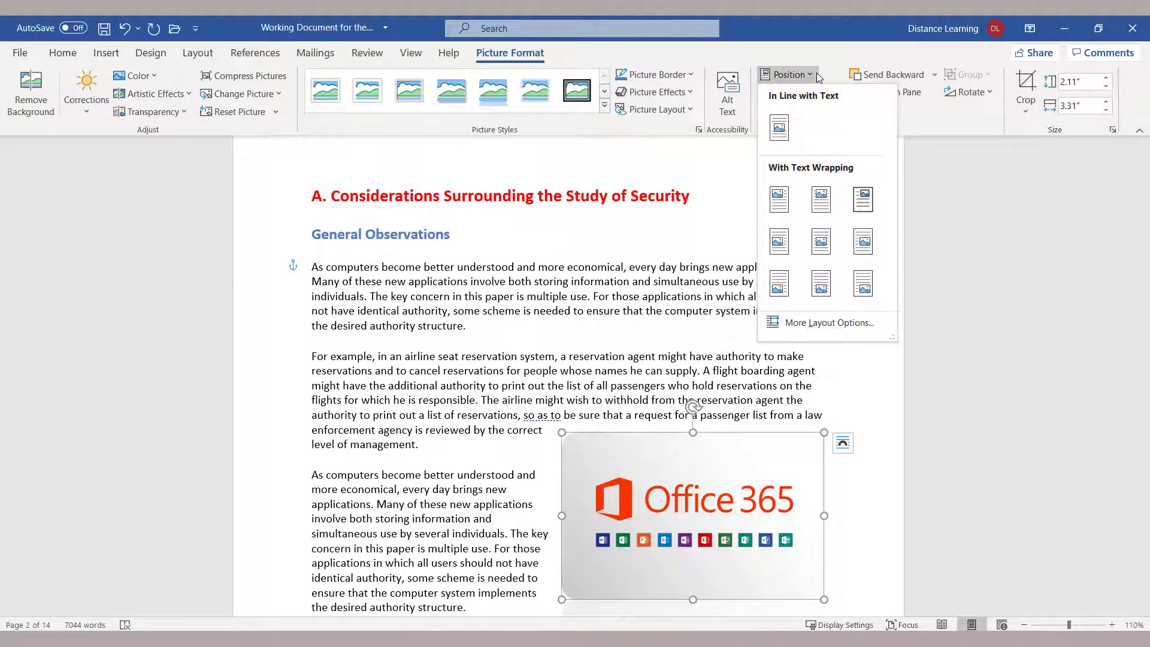
{"action": "left_click", "coordinate": [847, 58]}
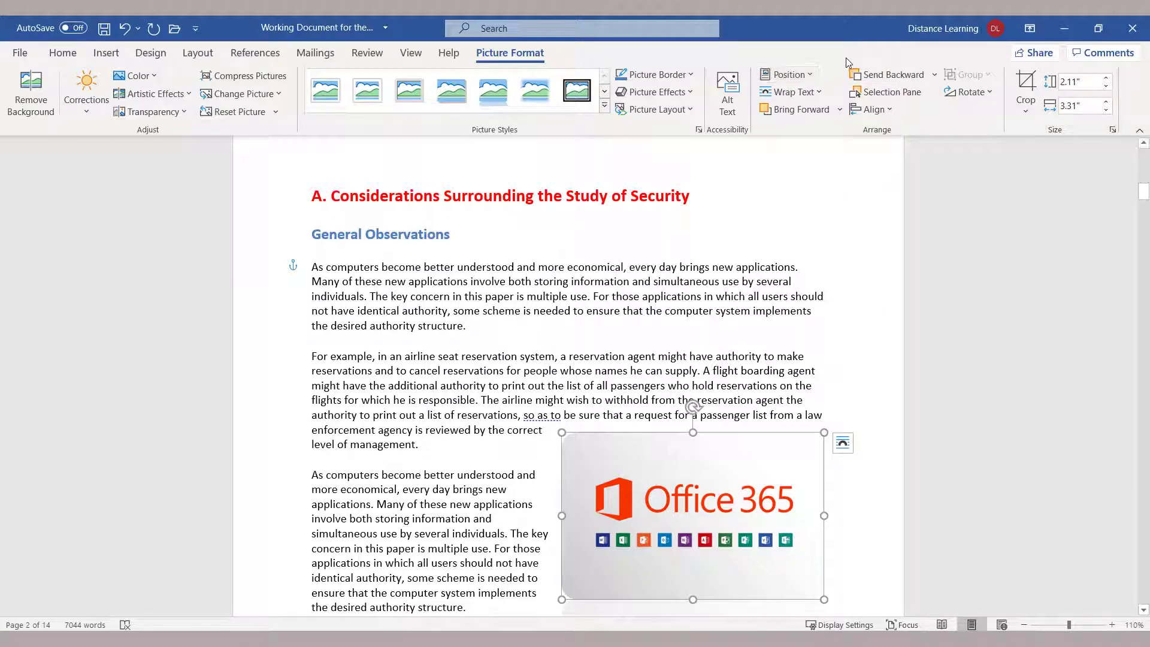
{"action": "left_click", "coordinate": [815, 95]}
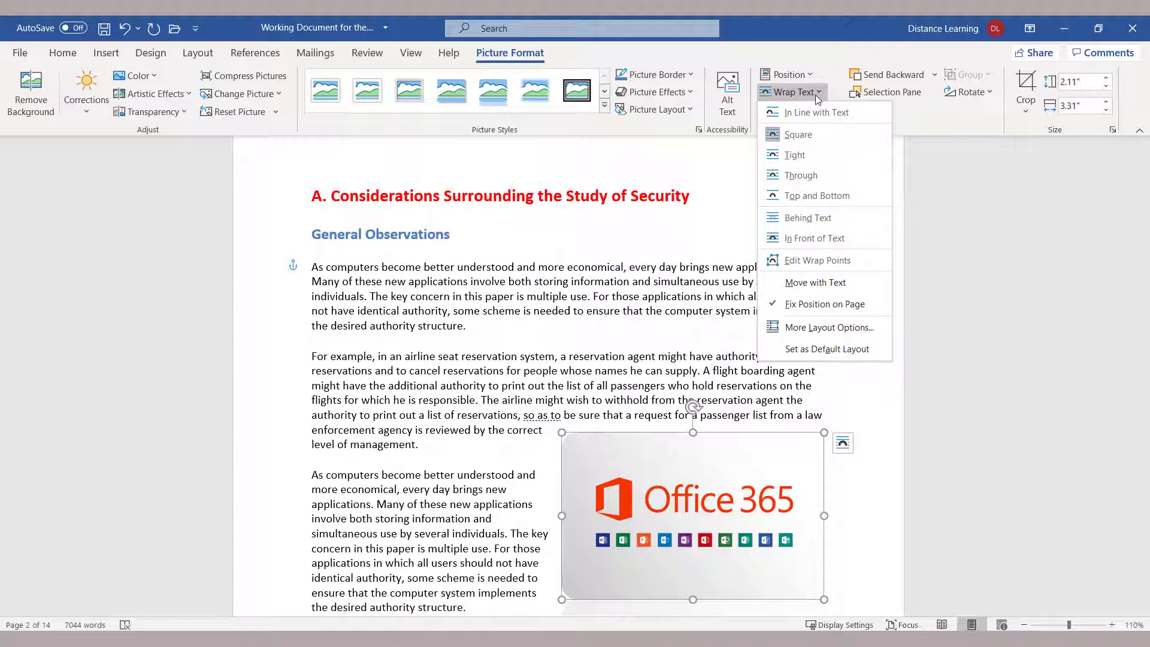
{"action": "left_click", "coordinate": [675, 502]}
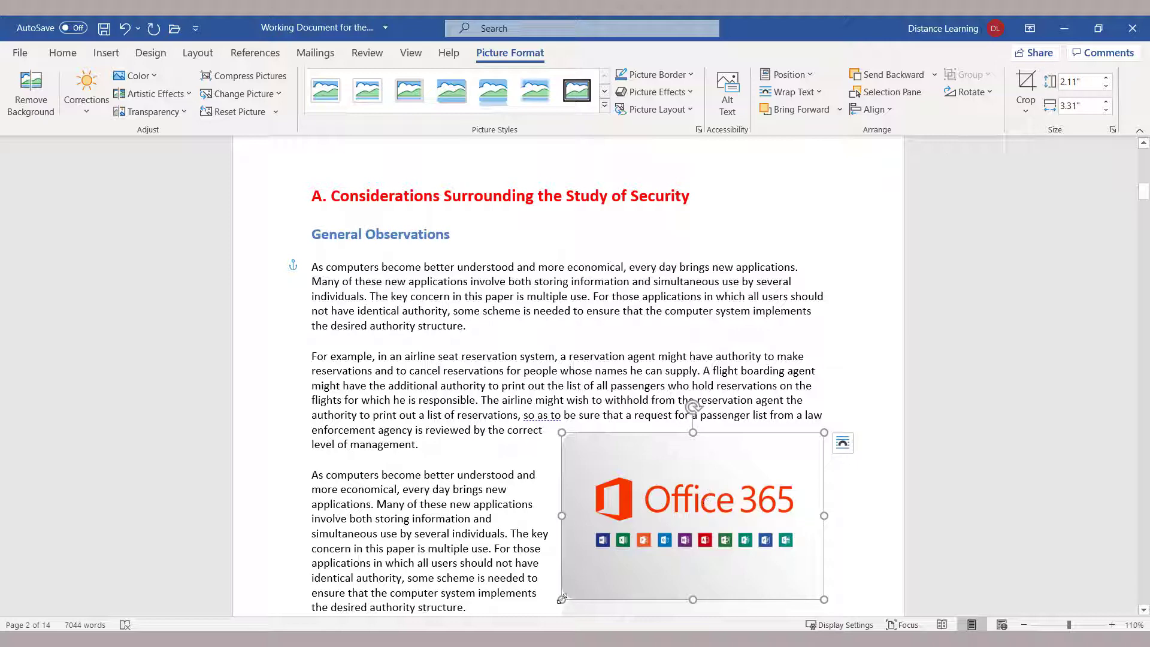
- Tilt the Office 365 picture clockwise, adjusting its size slightly
{"action": "mouse_move", "coordinate": [562, 599]}
{"action": "left_mouse_down"}
{"action": "mouse_move", "coordinate": [542, 607]}
{"action": "mouse_move", "coordinate": [558, 589]}
{"action": "left_mouse_up"}
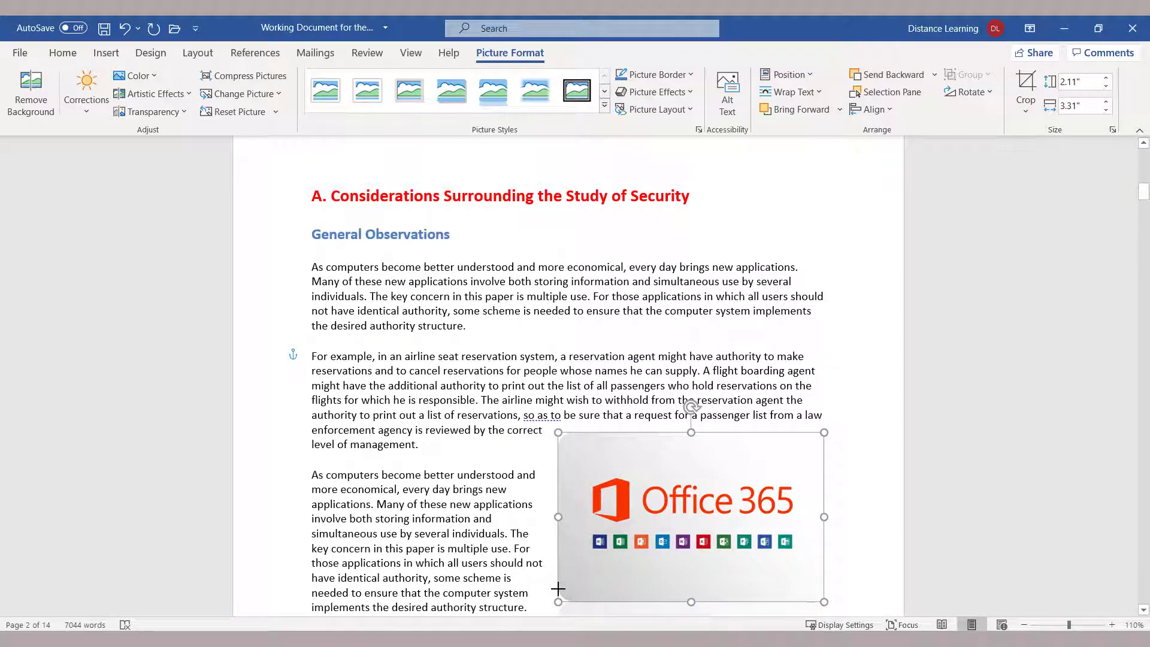
{"action": "left_click_drag", "start_coordinate": [692, 407], "coordinate": [672, 412]}
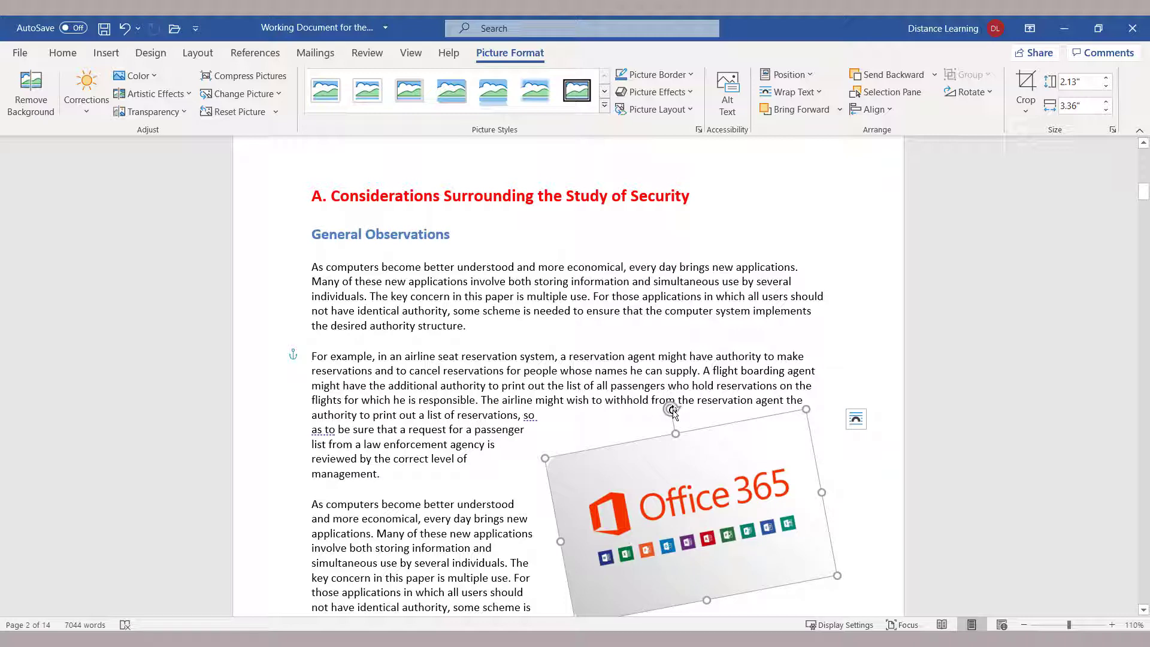
{"action": "left_click_drag", "start_coordinate": [672, 410], "coordinate": [737, 408]}
{"action": "scroll", "coordinate": [681, 406], "scroll_direction": "down", "scroll_amount": 5}
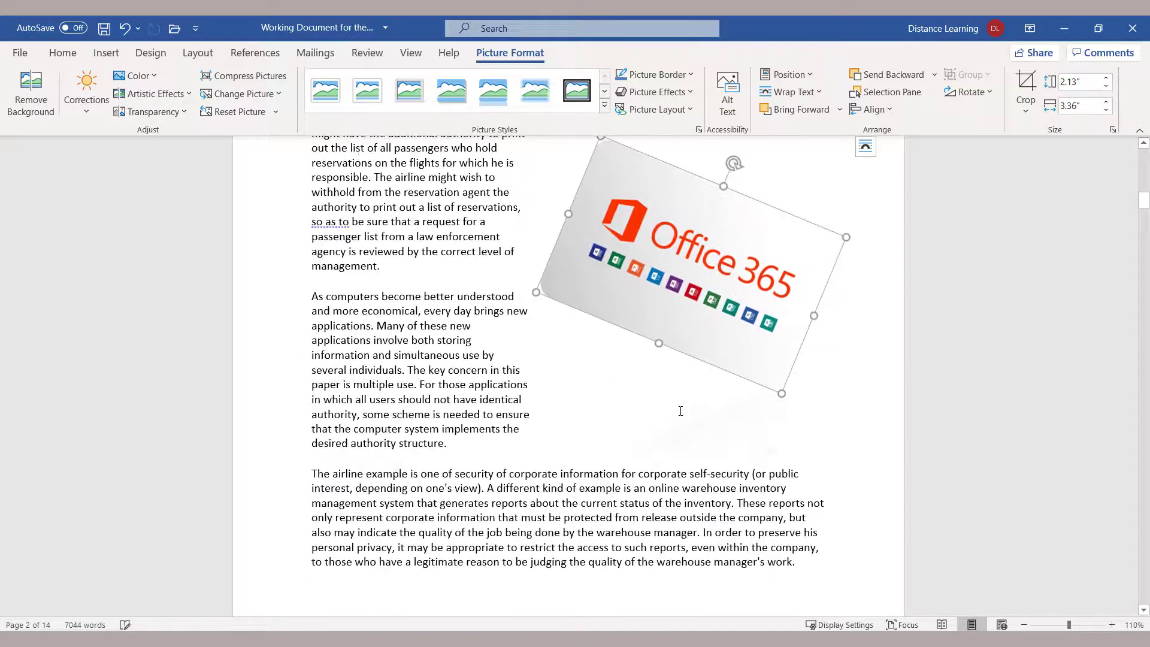
{"action": "left_click", "coordinate": [572, 516]}
{"action": "left_click", "coordinate": [687, 268]}
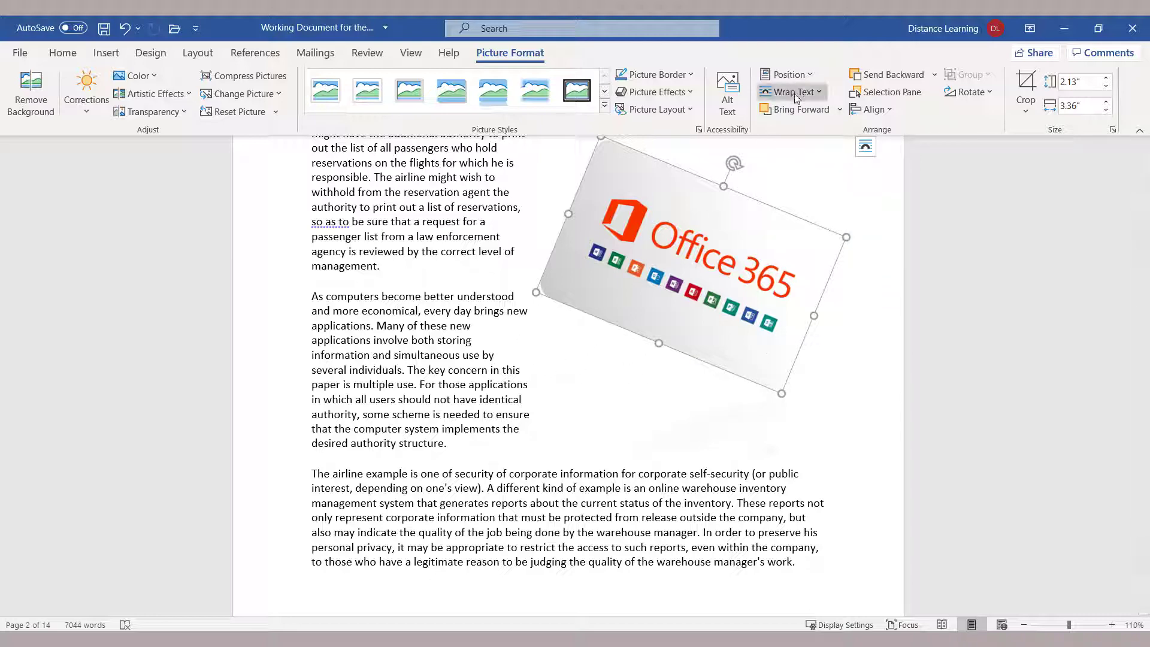
- Set the picture's text wrapping to Tight, sizing it to 2.12" by 3.34"
{"action": "left_click", "coordinate": [817, 93]}
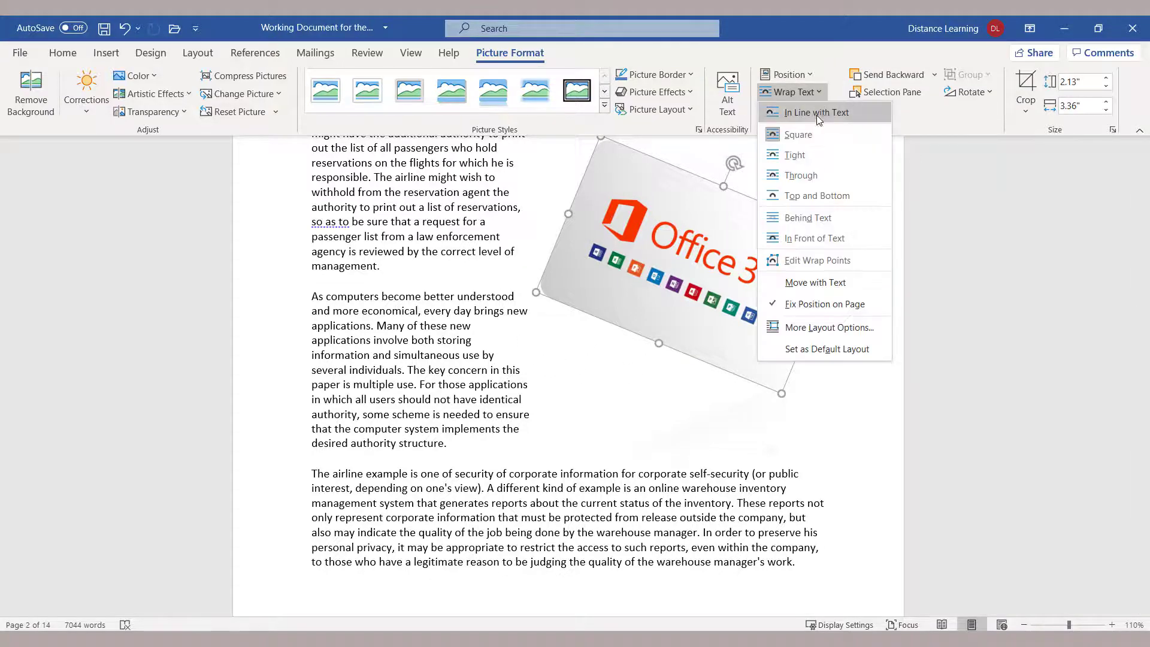
{"action": "left_click", "coordinate": [796, 155]}
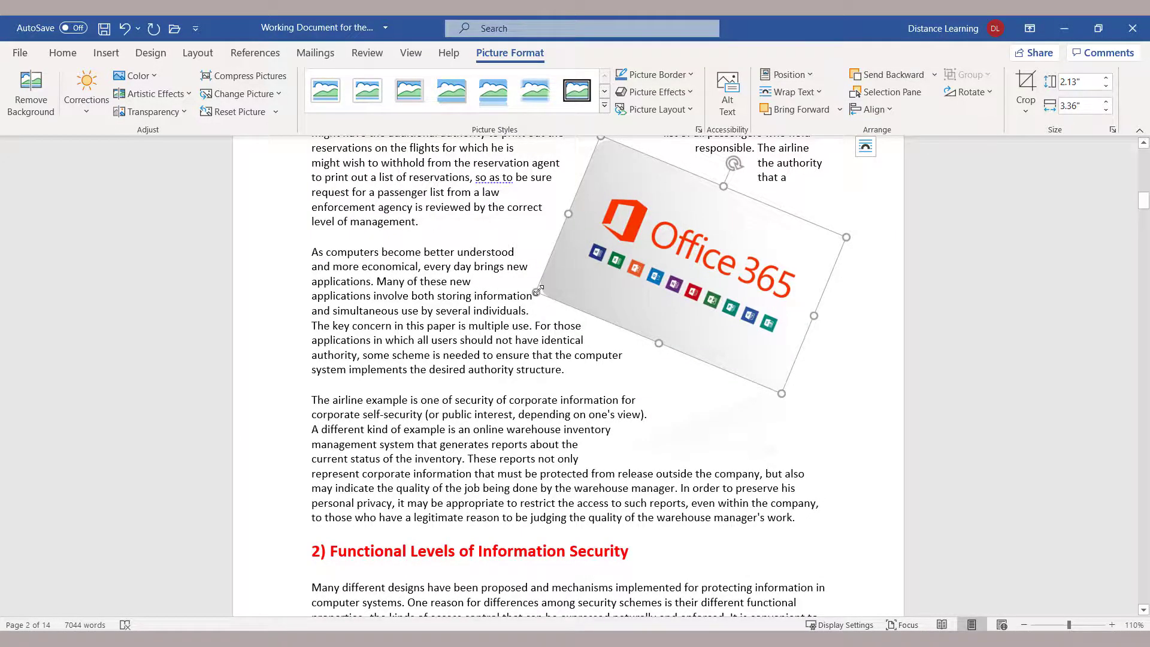
{"action": "mouse_move", "coordinate": [537, 293]}
{"action": "left_mouse_down"}
{"action": "mouse_move", "coordinate": [553, 289]}
{"action": "mouse_move", "coordinate": [541, 292]}
{"action": "left_mouse_up"}
{"action": "left_click", "coordinate": [840, 317]}
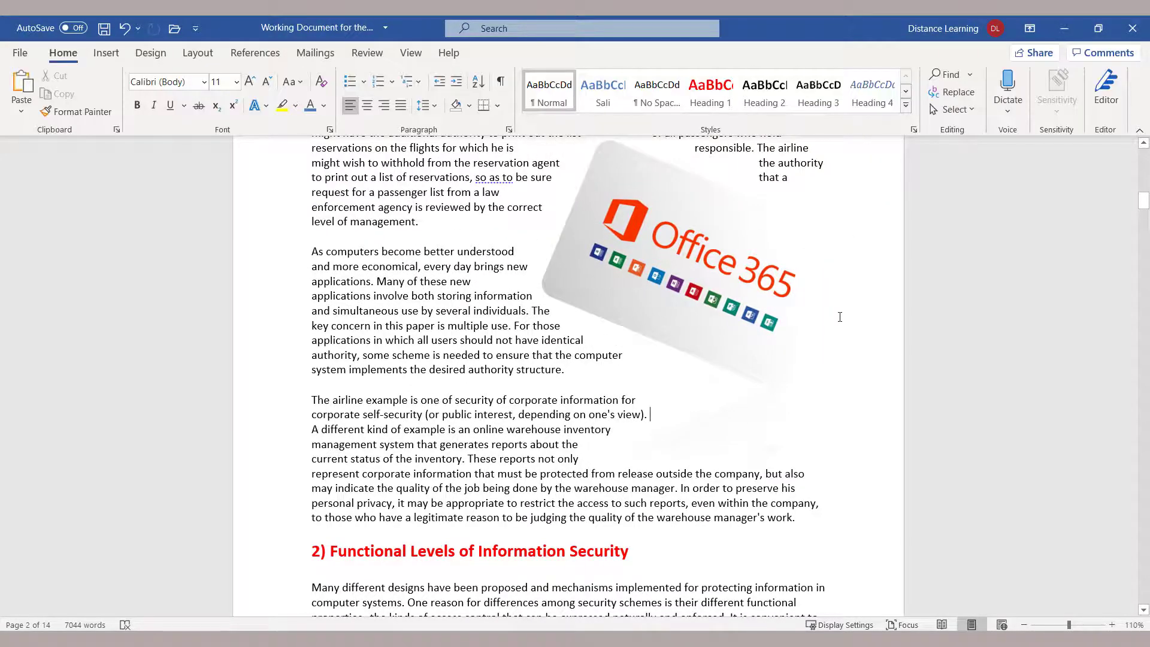
{"action": "left_click", "coordinate": [732, 284]}
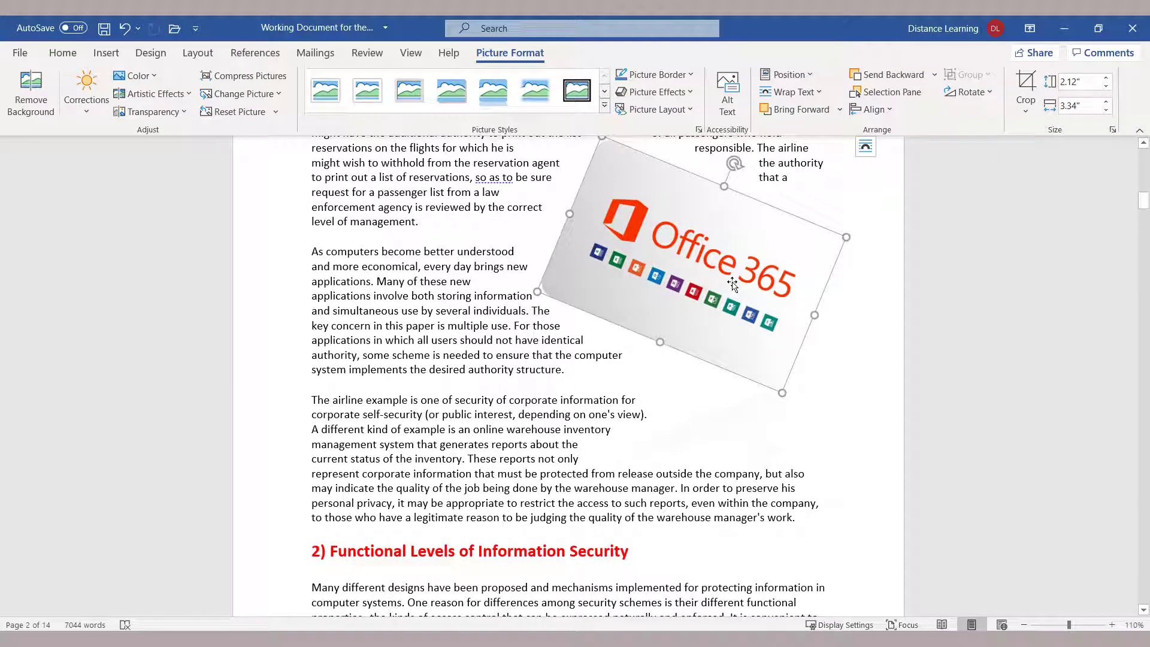
- Crop the picture's top, bottom and sides down to the logo banner, 1.15" by 2.77"
{"action": "left_click", "coordinate": [1026, 84]}
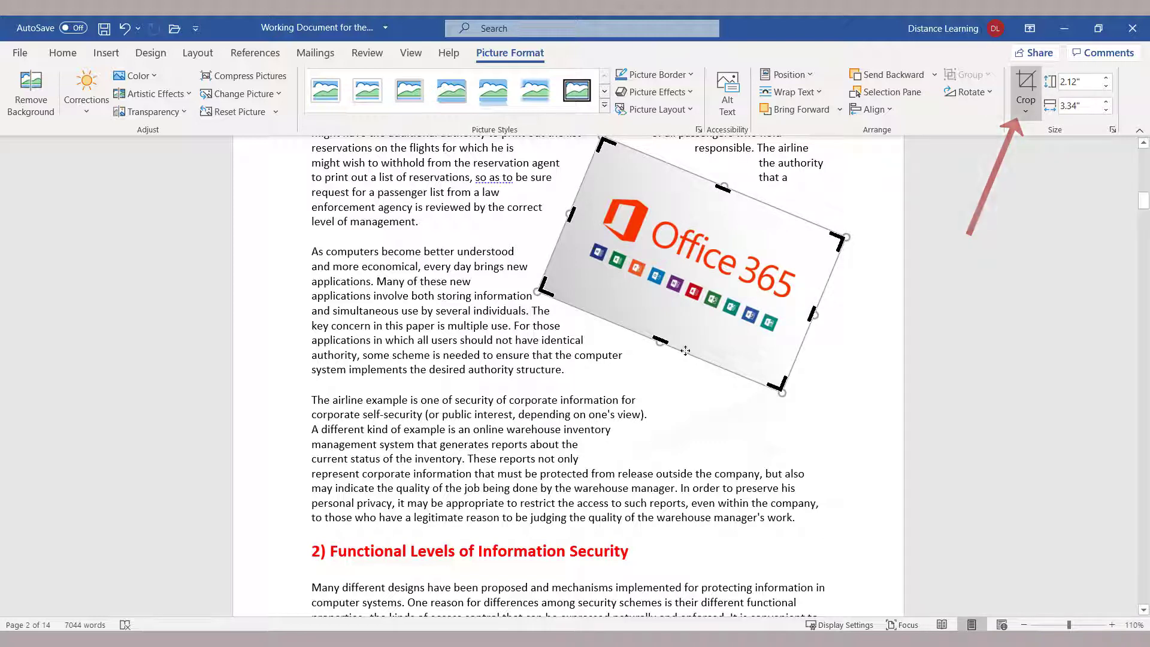
{"action": "left_click_drag", "start_coordinate": [661, 341], "coordinate": [678, 306]}
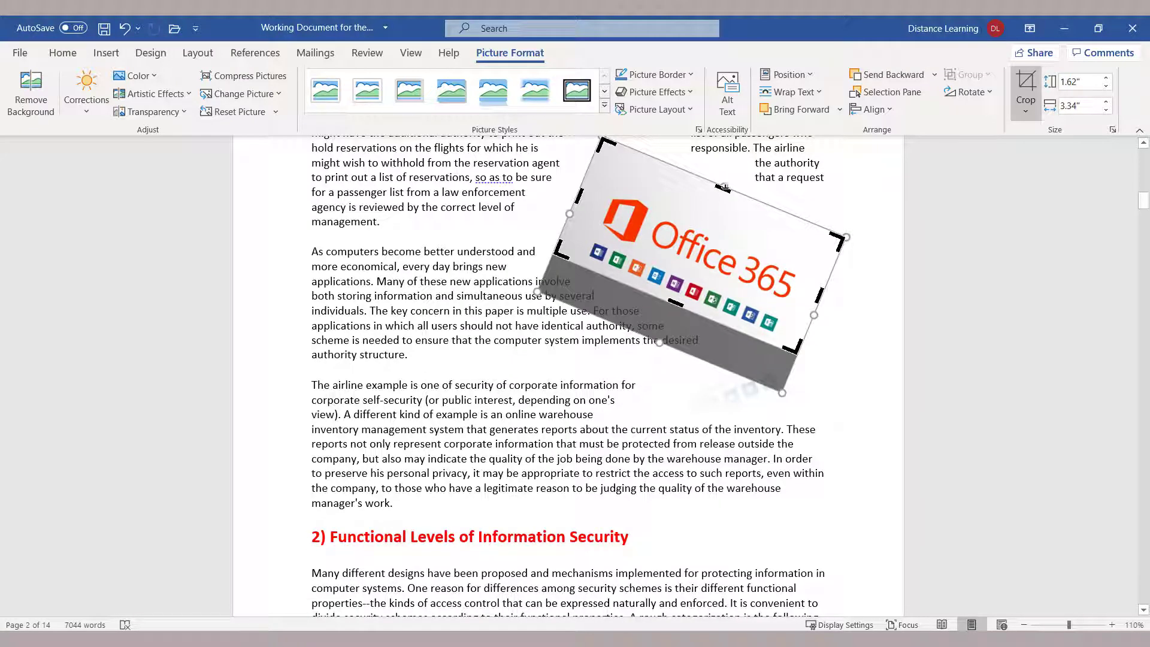
{"action": "left_click_drag", "start_coordinate": [724, 188], "coordinate": [716, 204]}
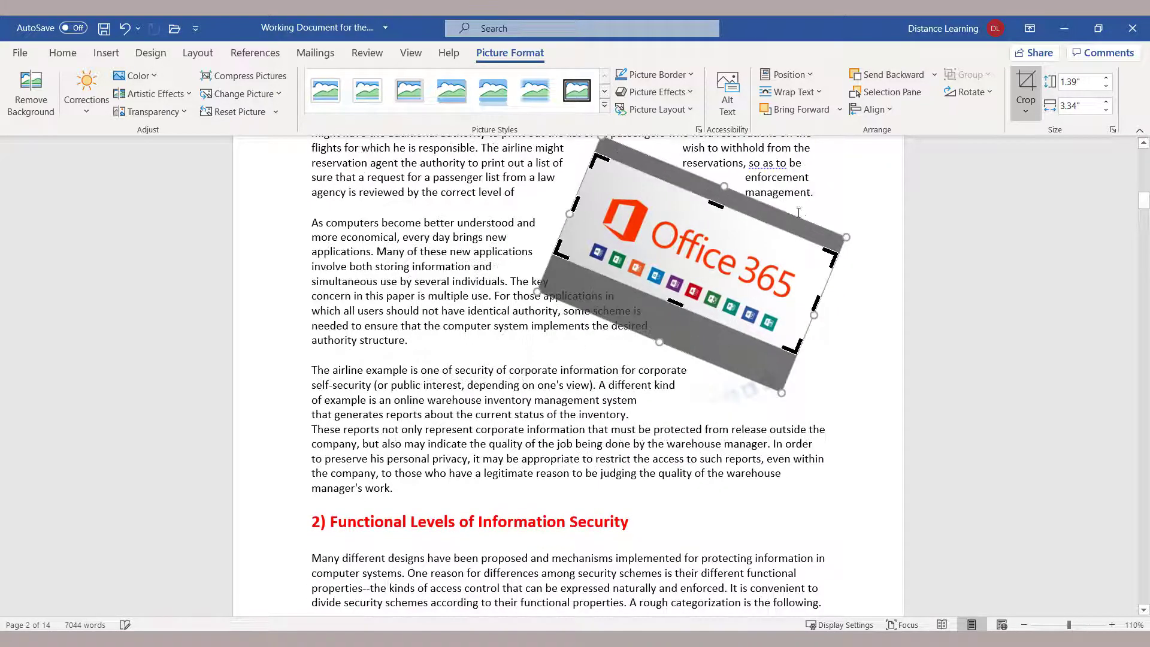
{"action": "left_click_drag", "start_coordinate": [833, 256], "coordinate": [815, 252]}
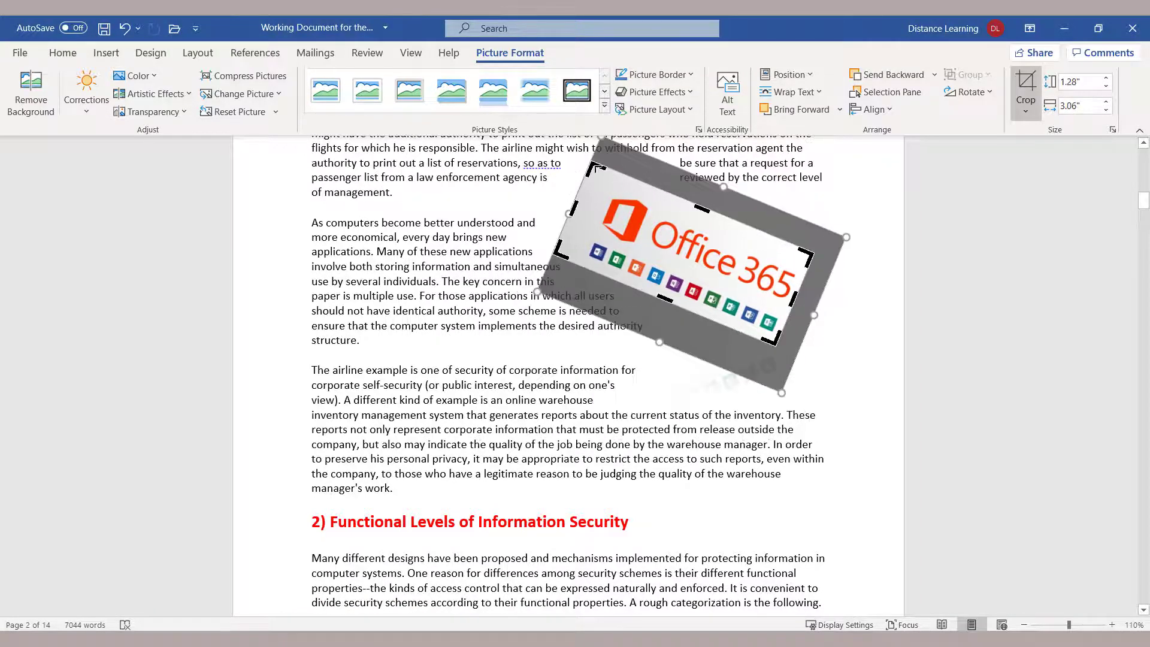
{"action": "left_click_drag", "start_coordinate": [598, 169], "coordinate": [608, 181]}
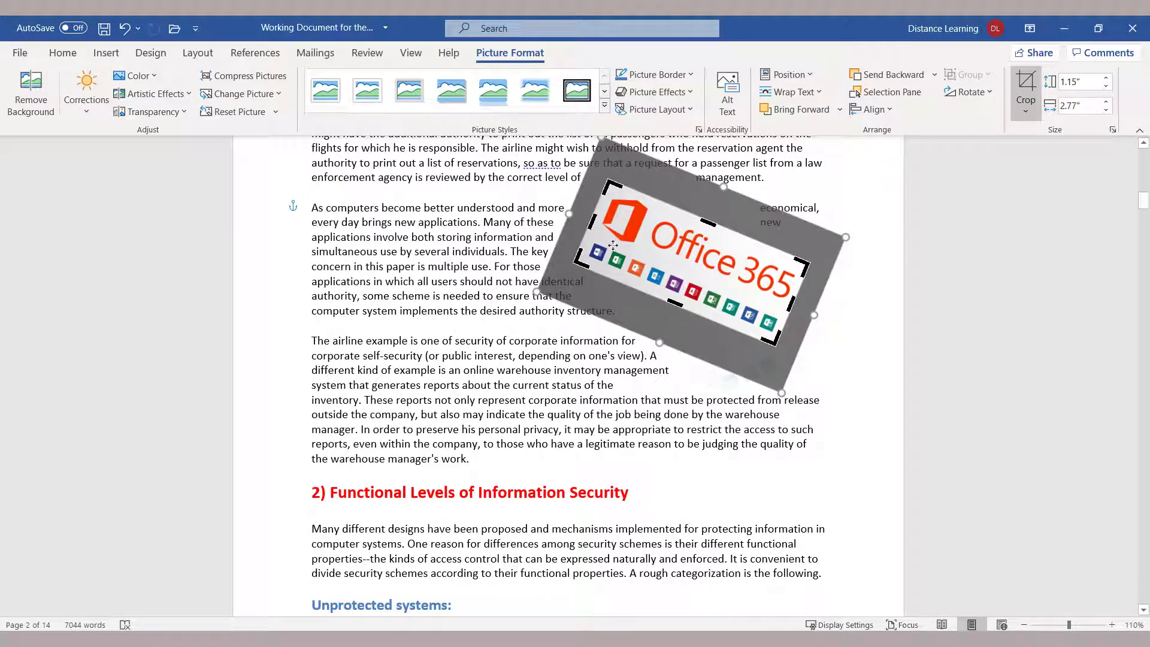
{"action": "left_click", "coordinate": [1027, 84]}
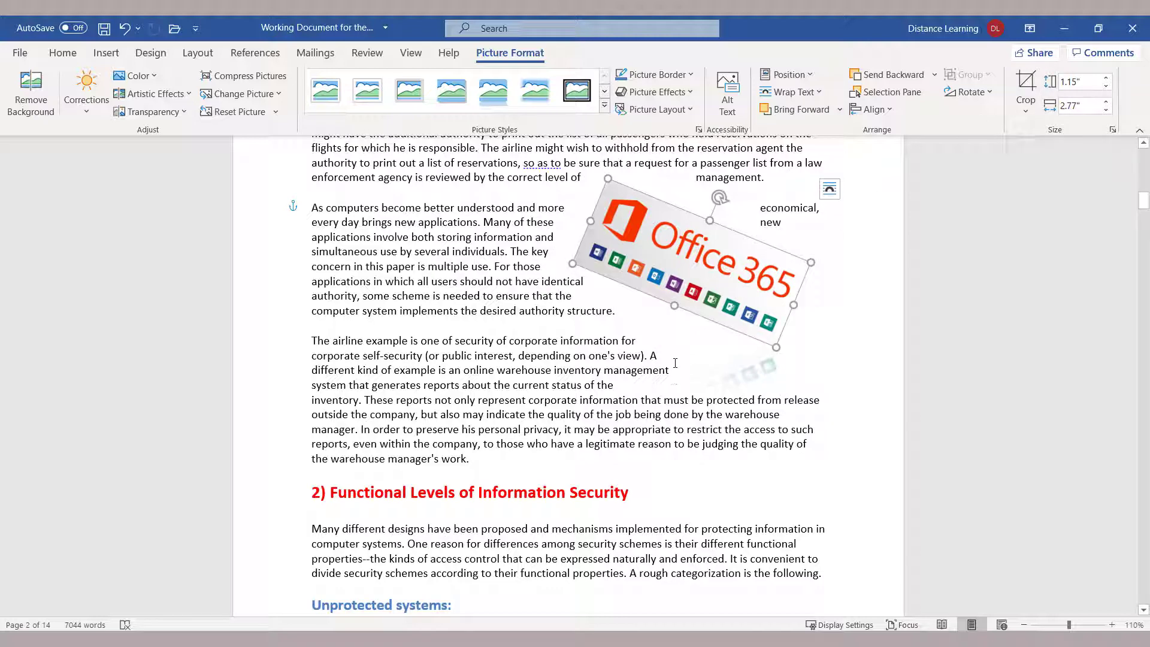
- Apply the Soft Edge Rectangle picture style to the logo and reduce its tilt
{"action": "left_click", "coordinate": [717, 414]}
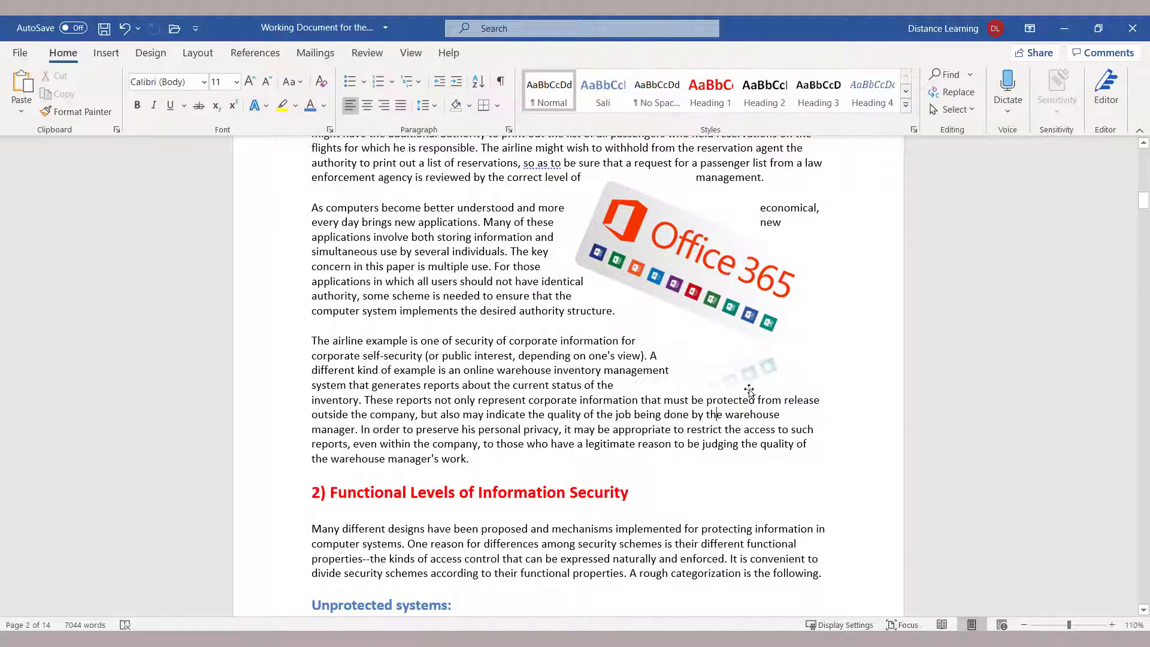
{"action": "left_click", "coordinate": [686, 283]}
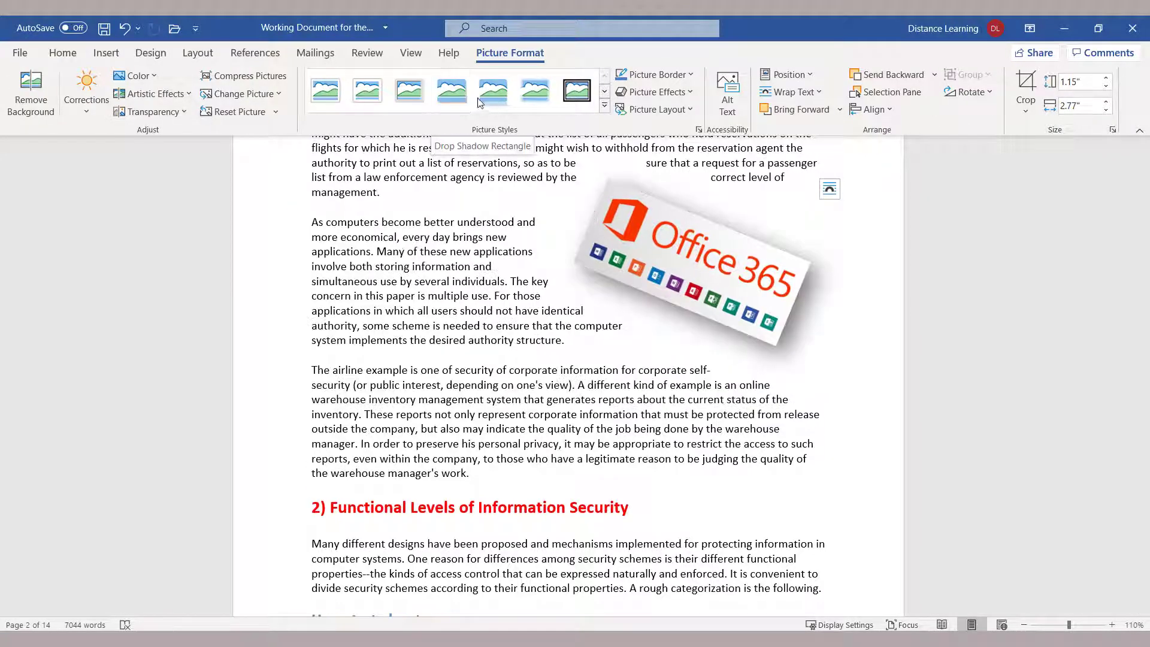
{"action": "left_click", "coordinate": [535, 94]}
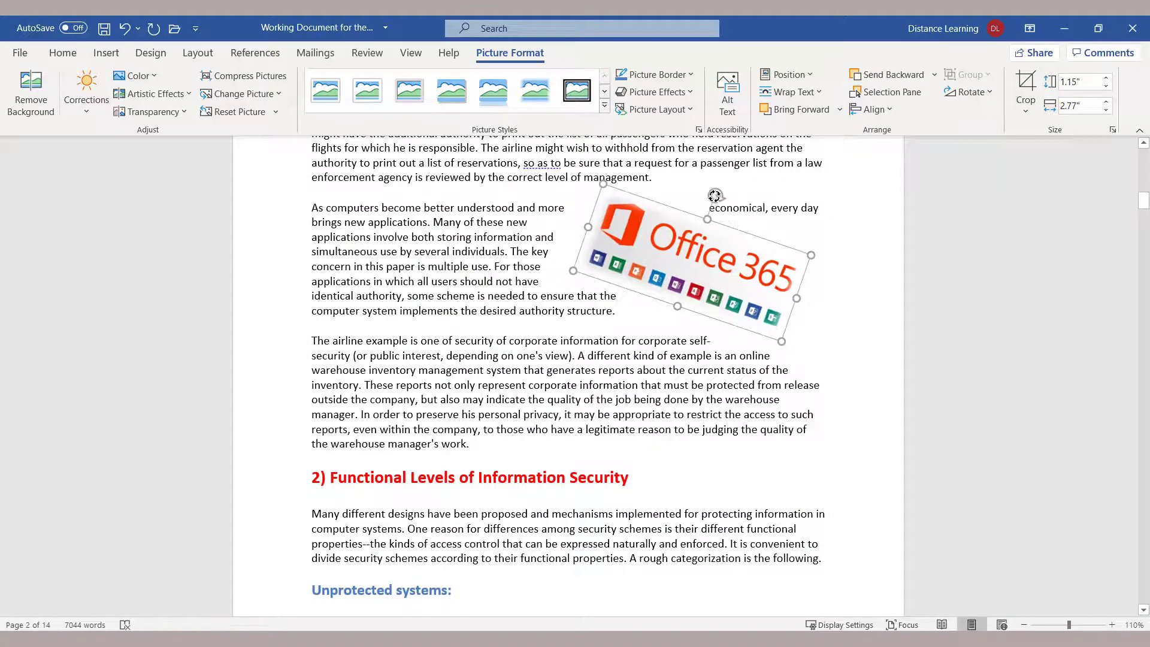
{"action": "left_click_drag", "start_coordinate": [715, 196], "coordinate": [740, 247]}
{"action": "left_click", "coordinate": [846, 373]}
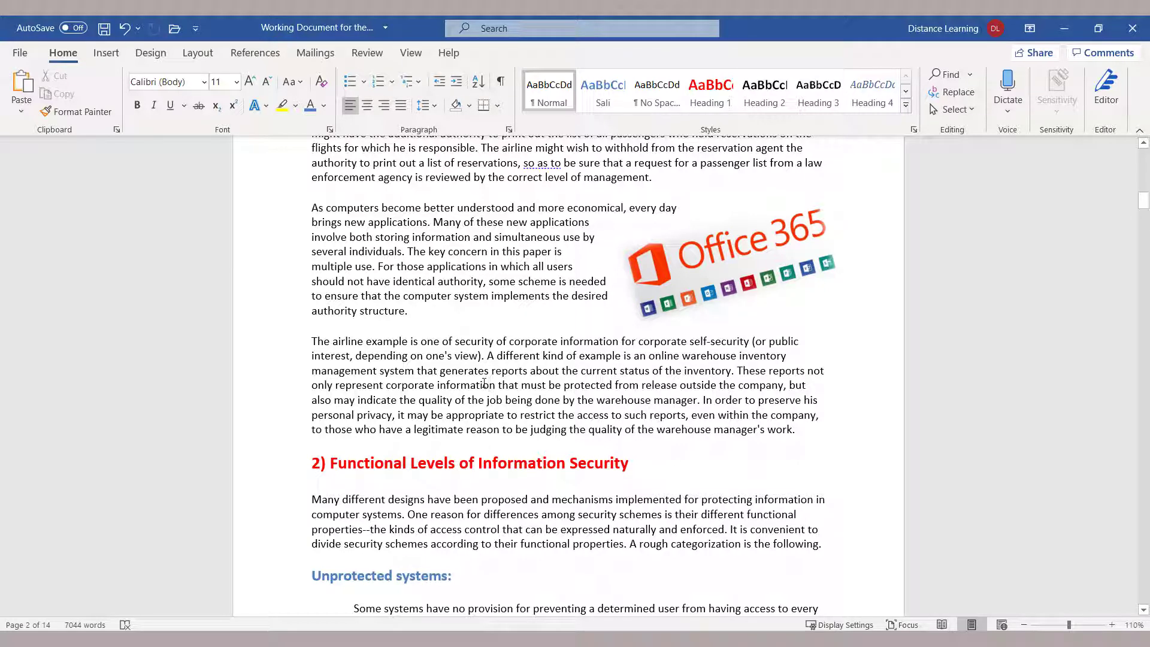
- Apply the Temperature 6500 K colour tone to the cropped Office 365 logo
{"action": "left_click", "coordinate": [106, 53]}
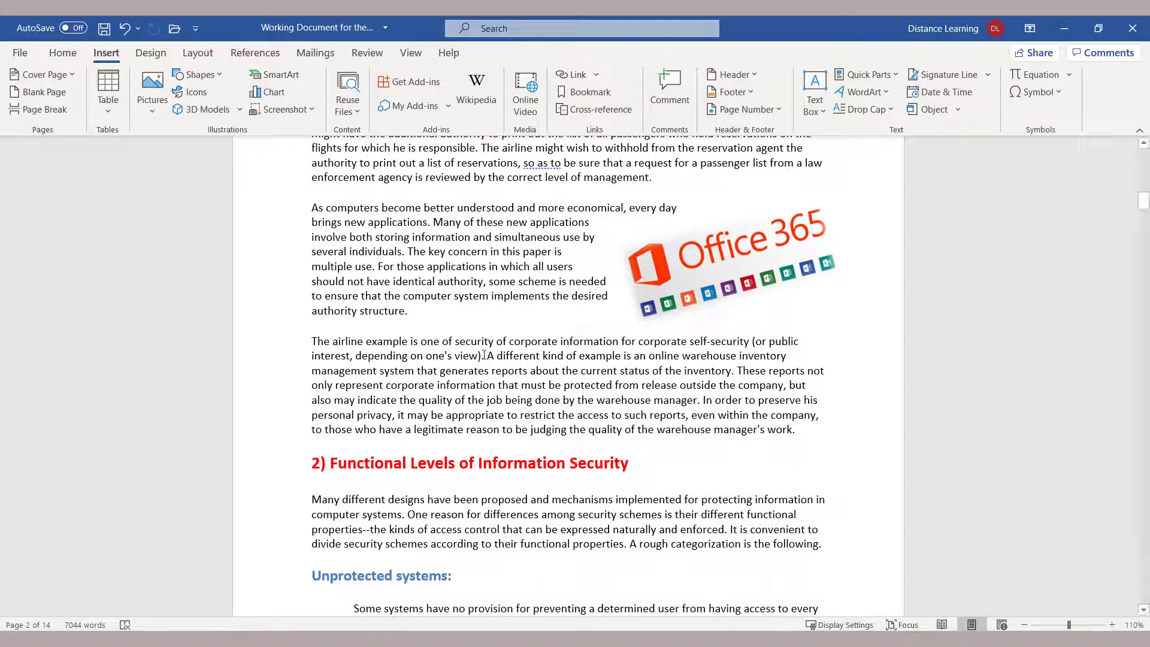
{"action": "left_click", "coordinate": [754, 283]}
{"action": "left_click", "coordinate": [738, 267]}
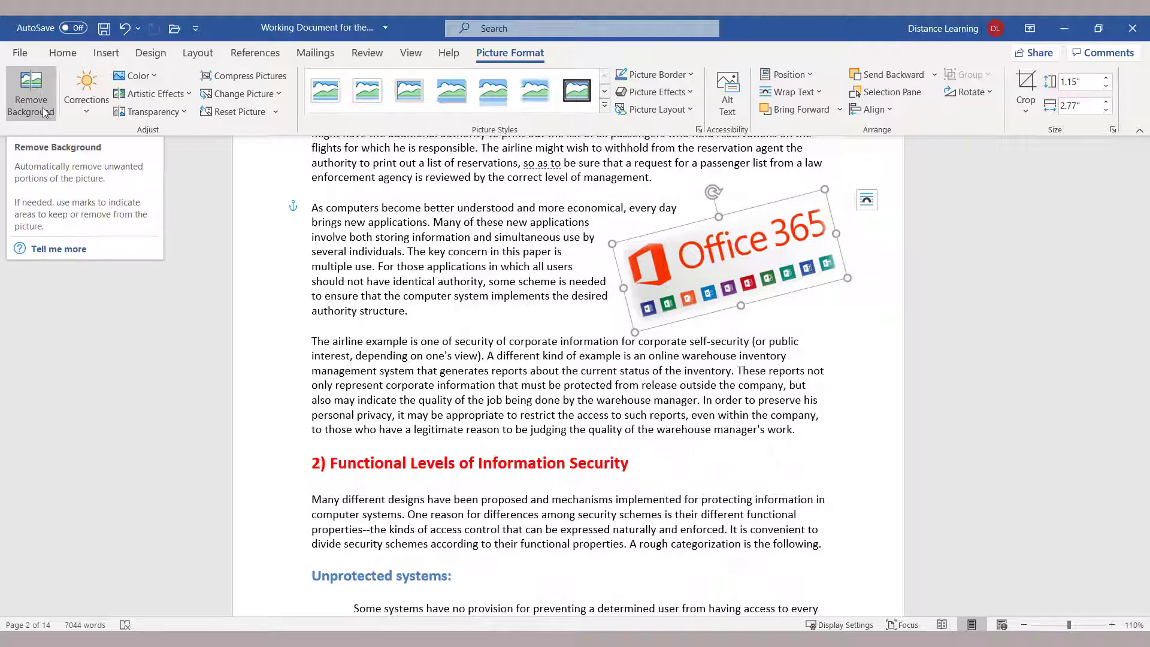
{"action": "left_click", "coordinate": [158, 77]}
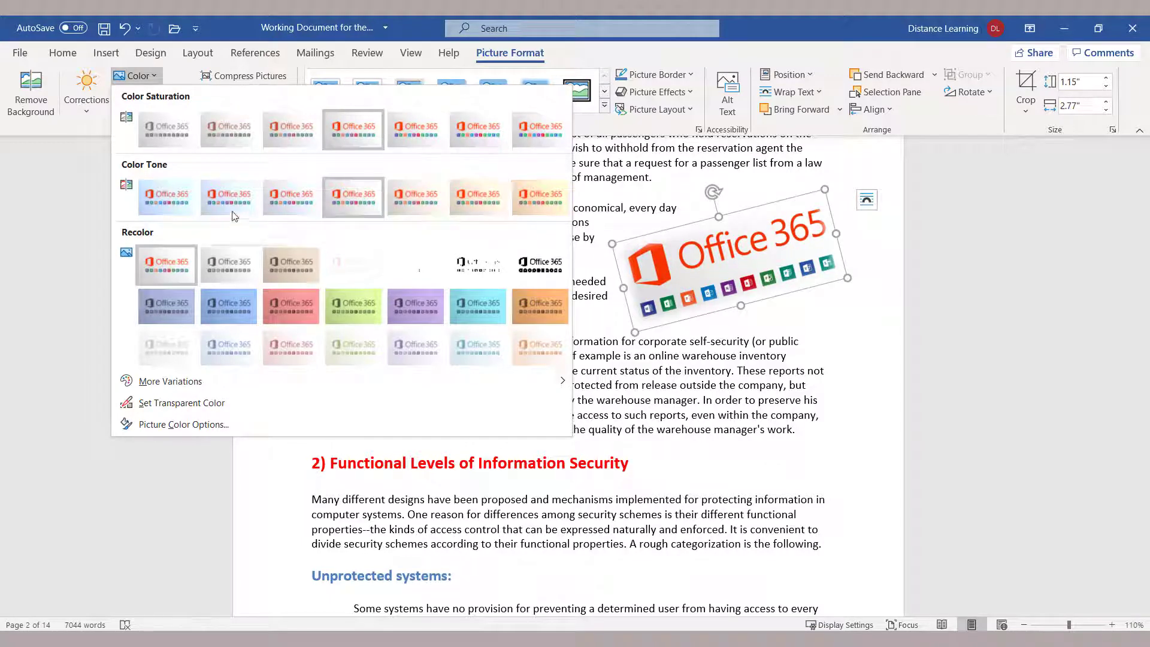
{"action": "left_click", "coordinate": [337, 213]}
{"action": "left_click", "coordinate": [726, 414]}
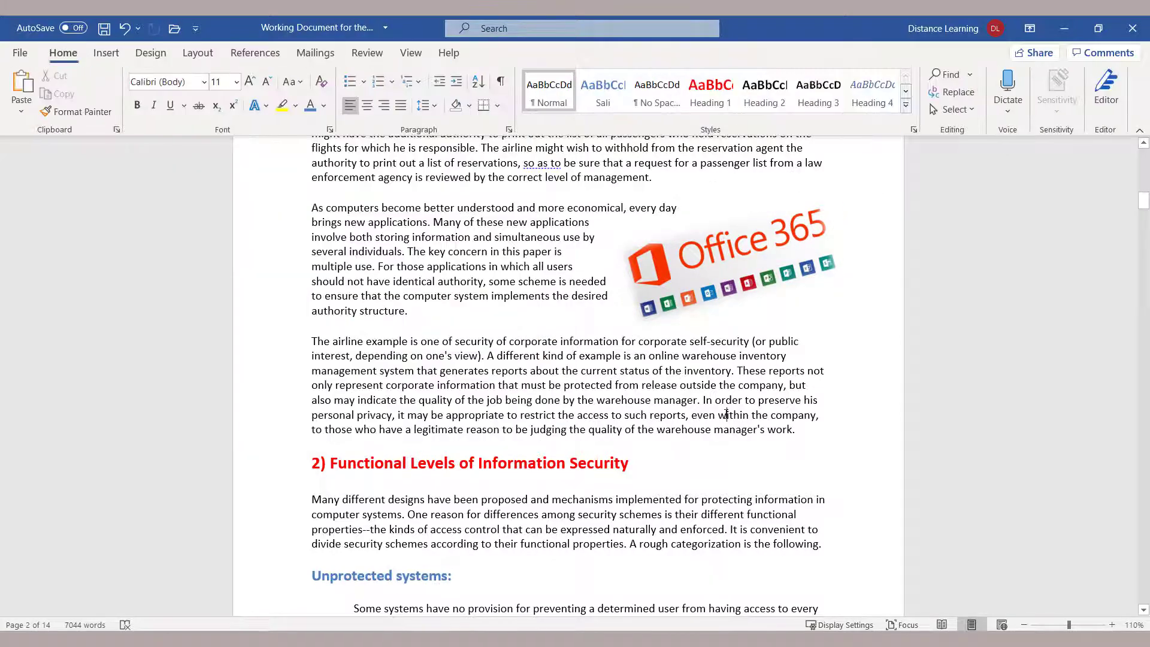
{"action": "left_click", "coordinate": [802, 432]}
- From Stock Images, insert the stacked-books photo on a teal background under the section 2 heading
{"action": "left_click", "coordinate": [106, 53]}
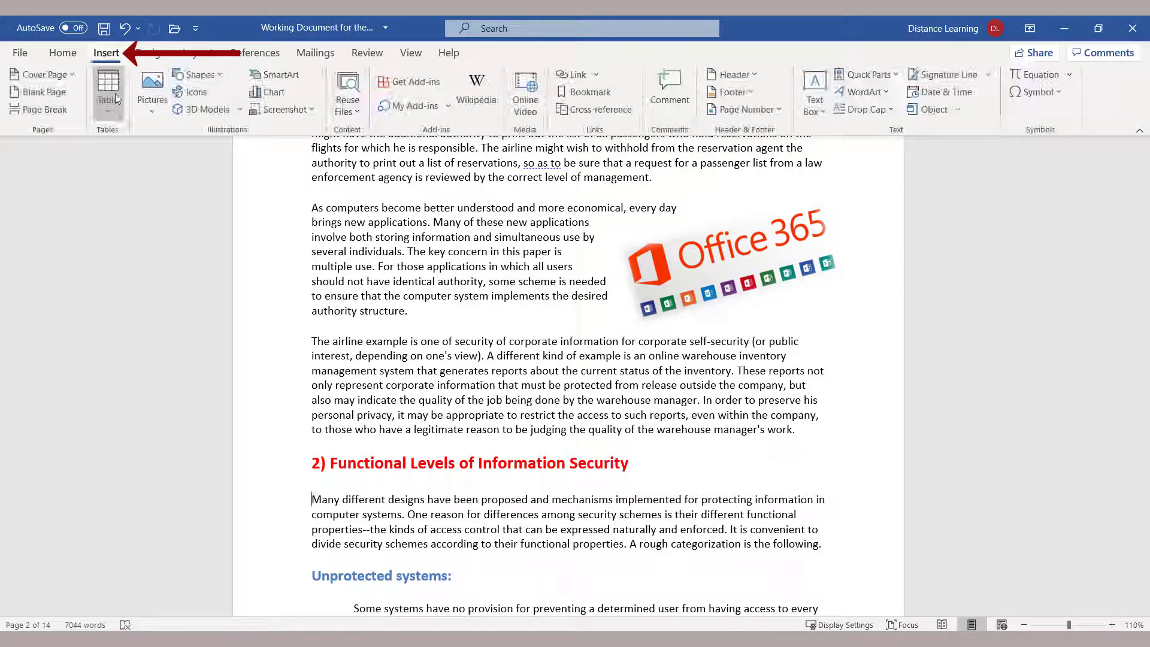
{"action": "left_click", "coordinate": [152, 112]}
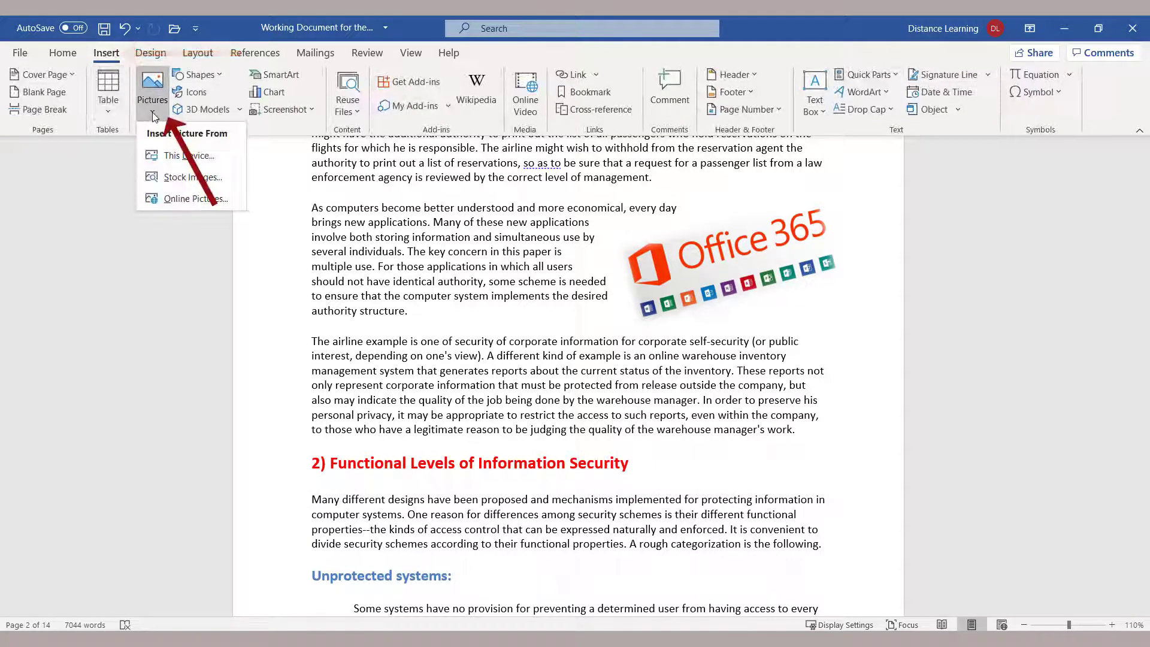
{"action": "left_click", "coordinate": [175, 177]}
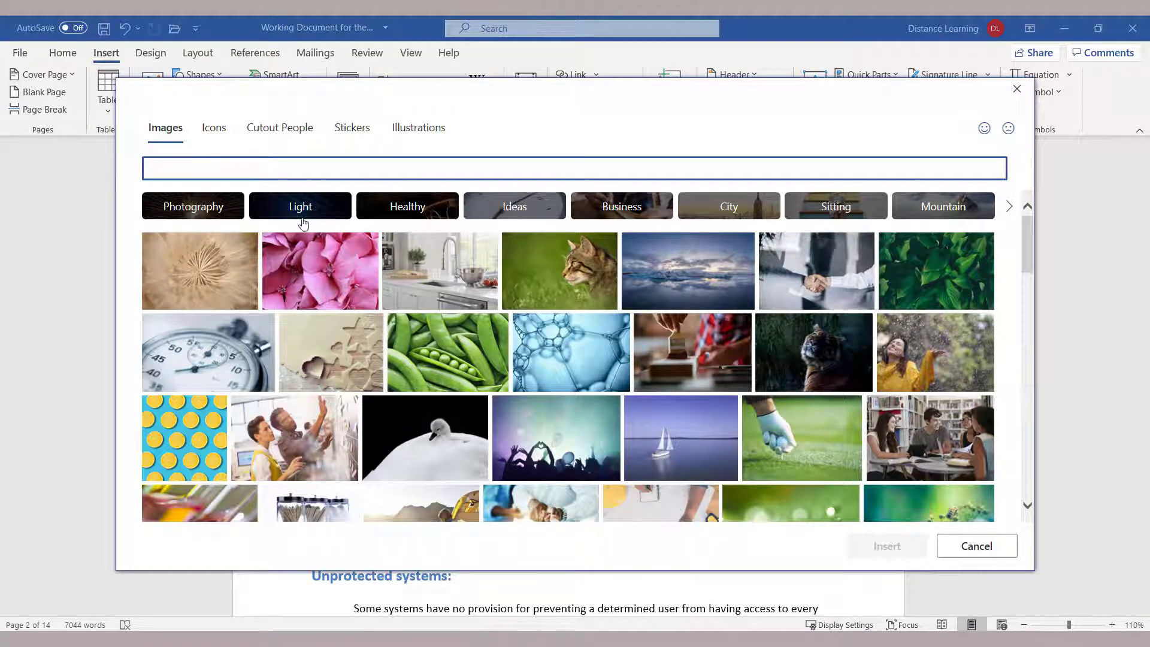
{"action": "scroll", "coordinate": [304, 223], "scroll_direction": "down", "scroll_amount": 15}
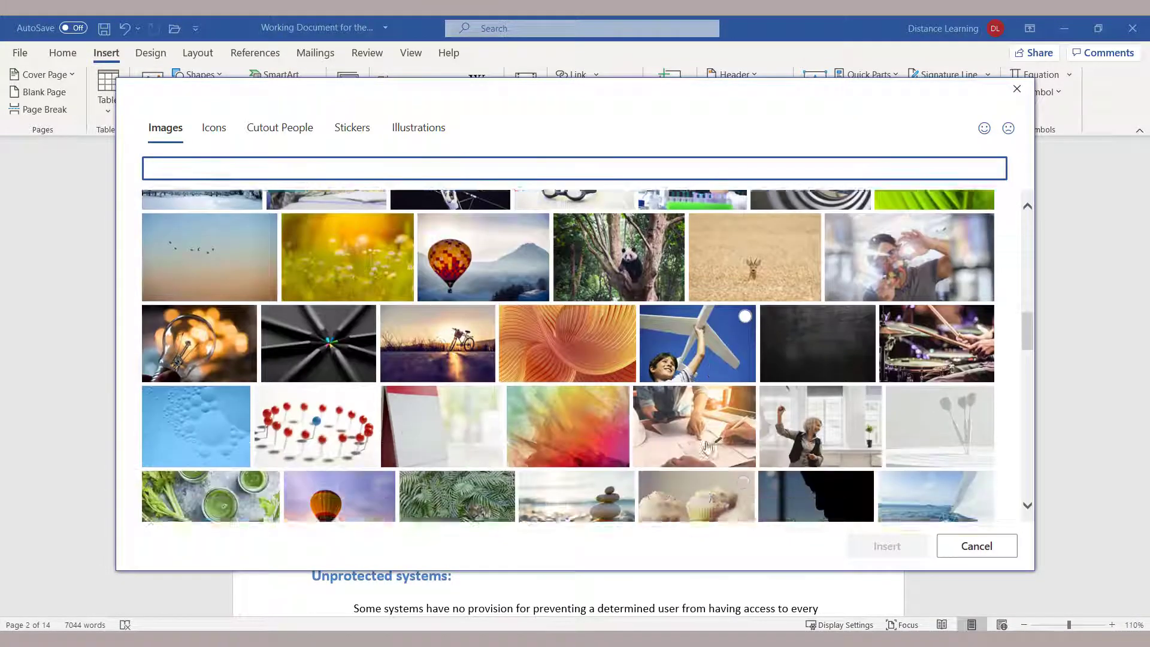
{"action": "scroll", "coordinate": [706, 446], "scroll_direction": "down", "scroll_amount": 5}
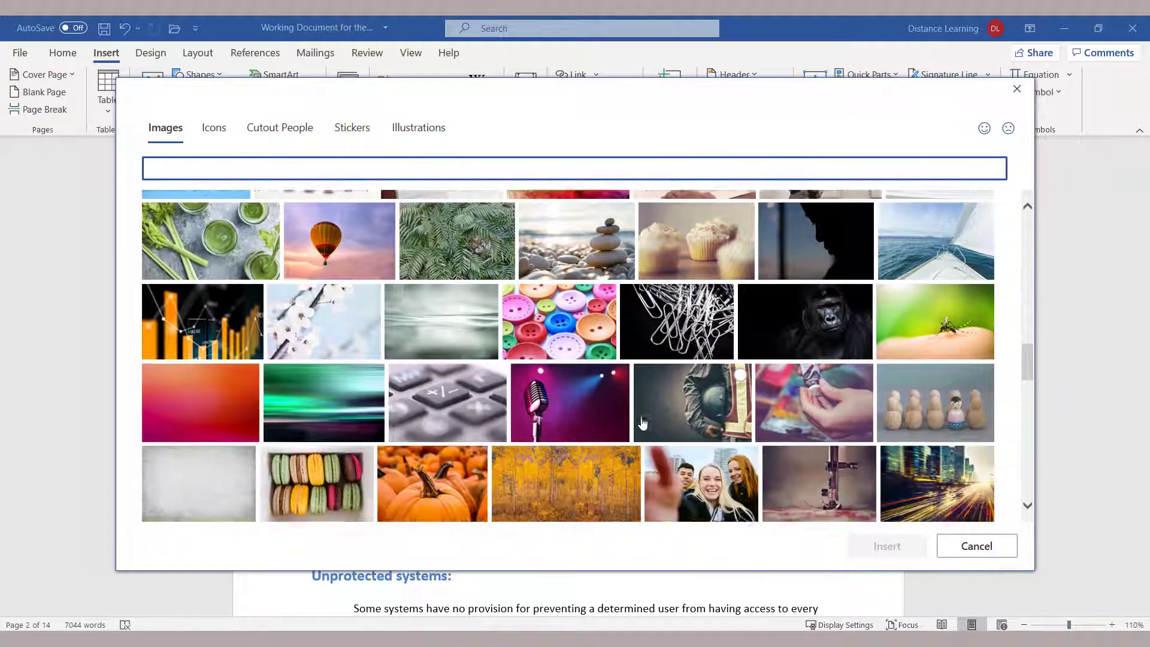
{"action": "scroll", "coordinate": [643, 424], "scroll_direction": "down", "scroll_amount": 5}
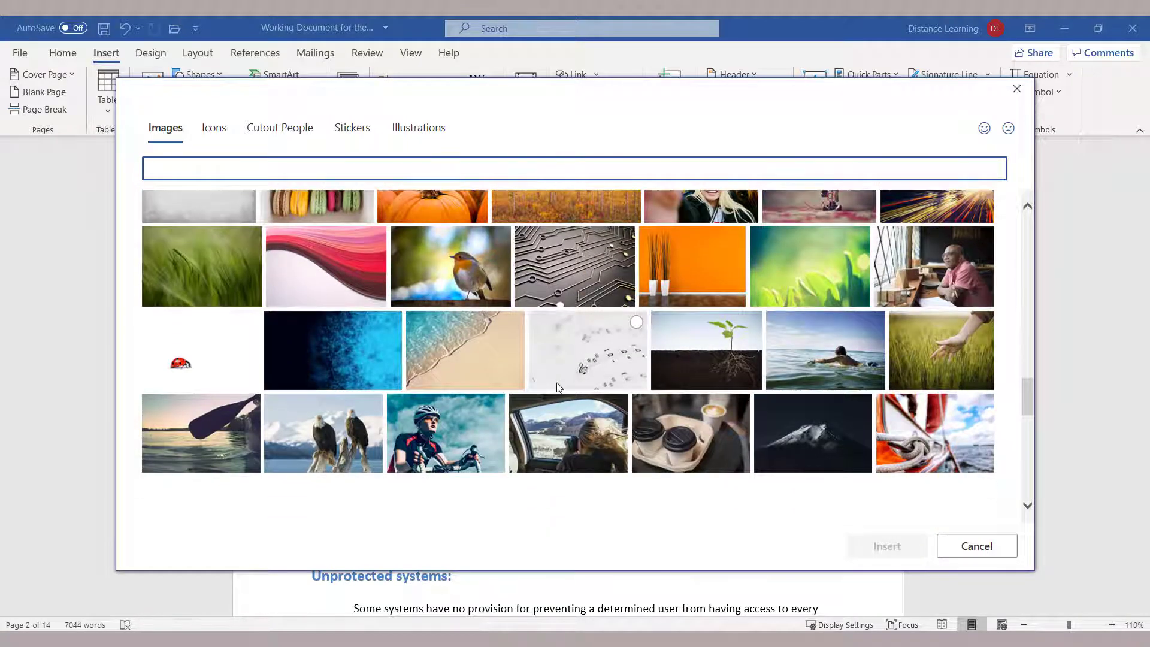
{"action": "scroll", "coordinate": [557, 388], "scroll_direction": "down", "scroll_amount": 3}
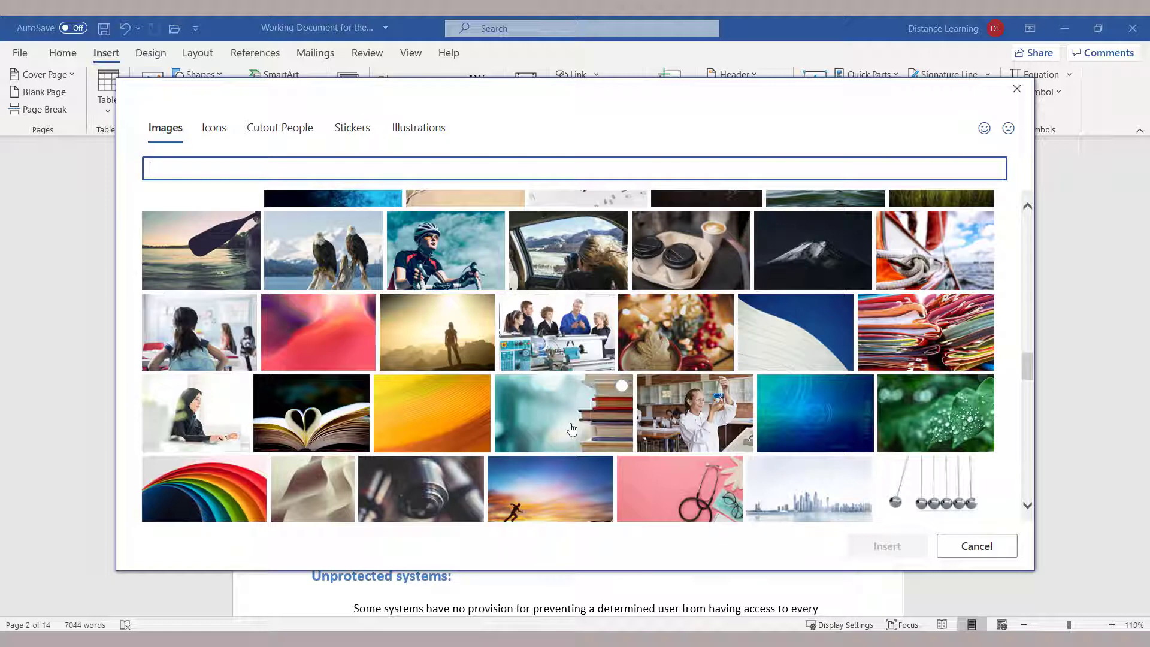
{"action": "left_click", "coordinate": [572, 429]}
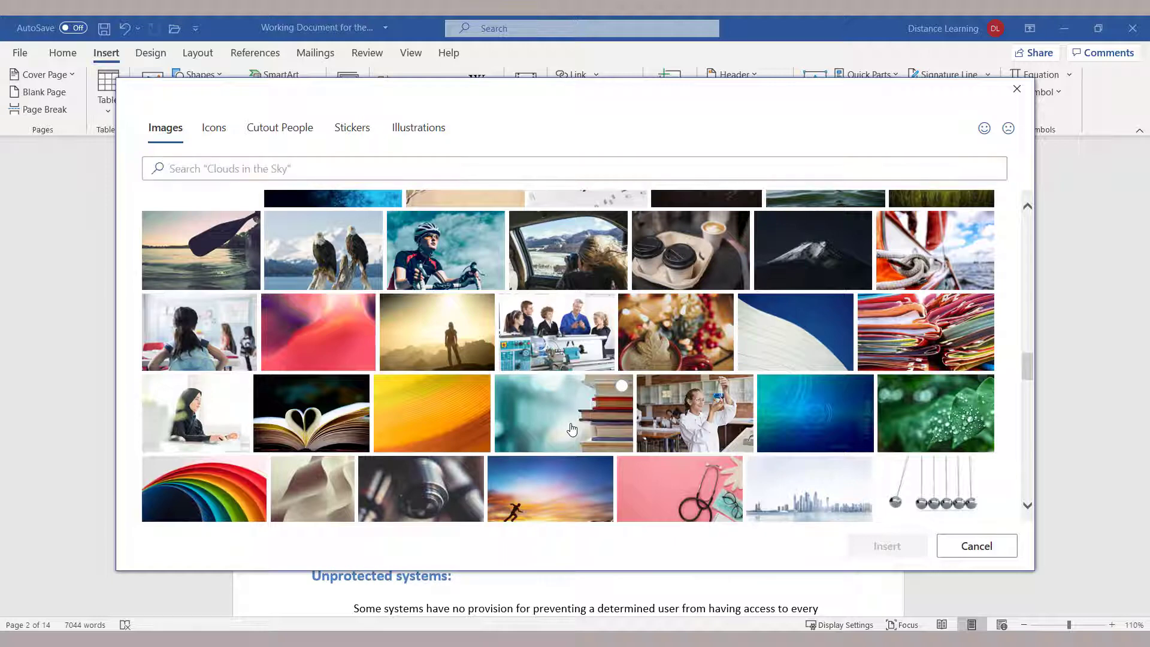
{"action": "left_click", "coordinate": [888, 546]}
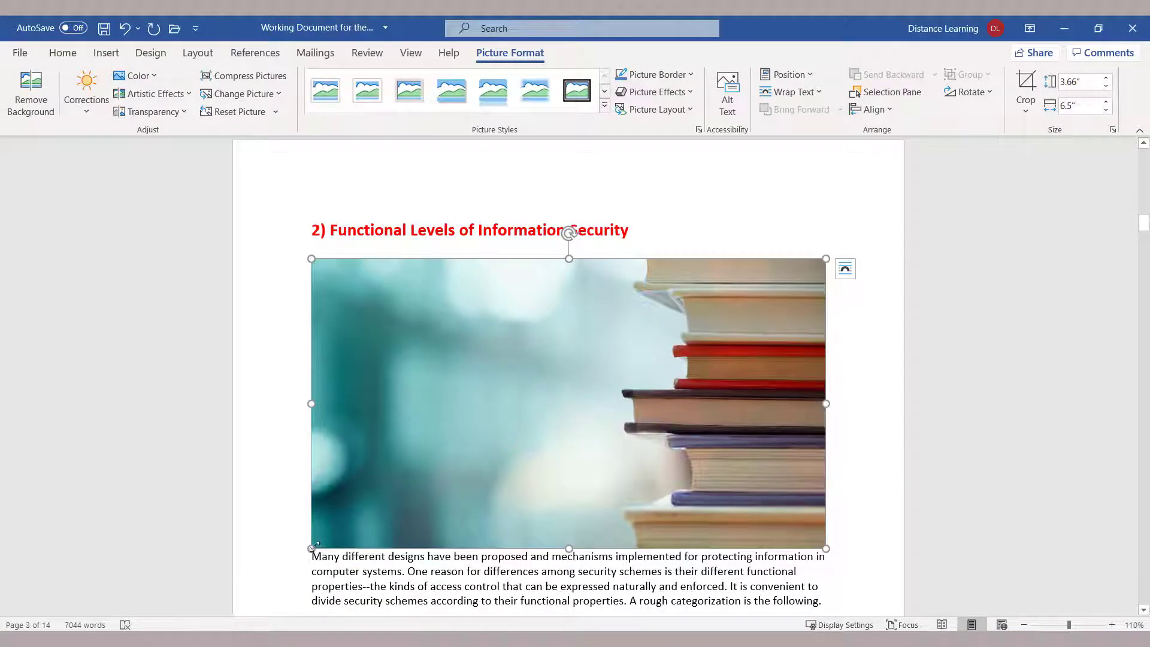
- Shrink the books photo to about half size and set its text wrapping to Square
{"action": "left_click_drag", "start_coordinate": [313, 546], "coordinate": [555, 411]}
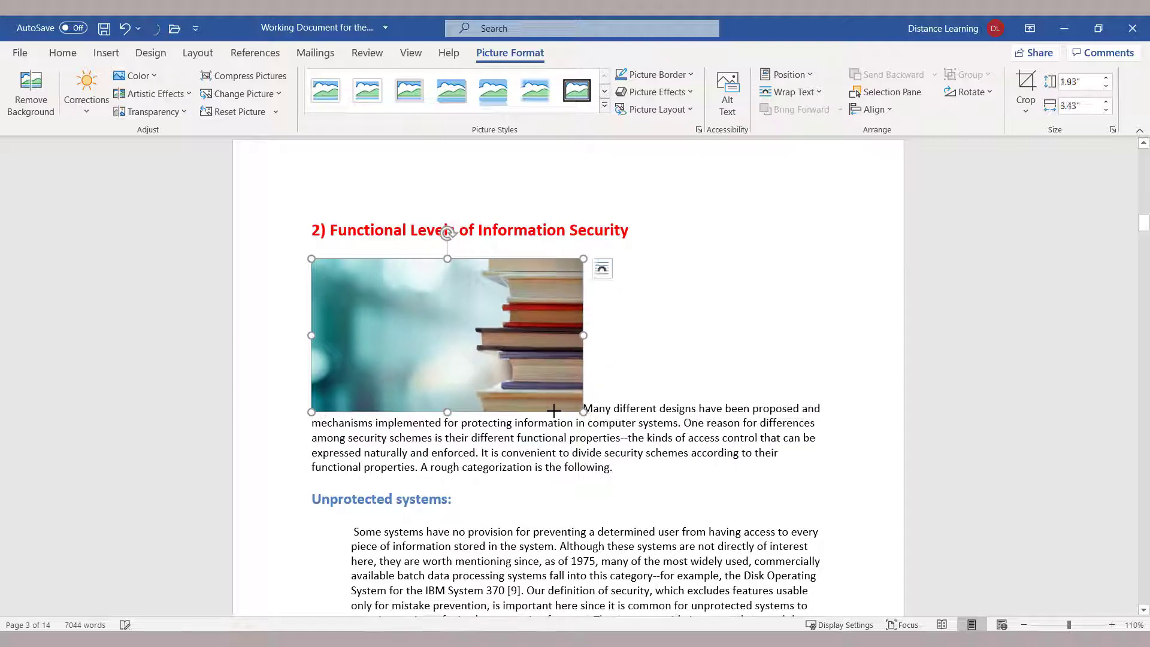
{"action": "left_click", "coordinate": [794, 92]}
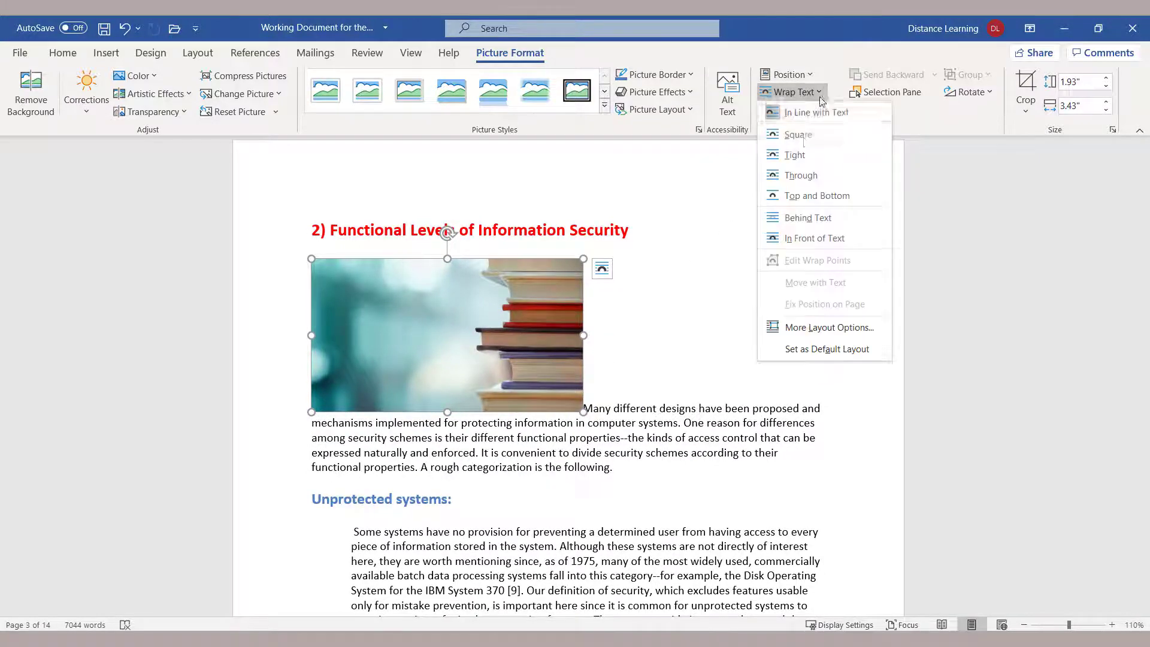
{"action": "left_click", "coordinate": [822, 195]}
{"action": "key", "text": "ctrl+z"}
- Move the books photo beside the airline example paragraph, leaving the cursor under Functional Levels
{"action": "scroll", "coordinate": [470, 217], "scroll_direction": "down", "scroll_amount": 3}
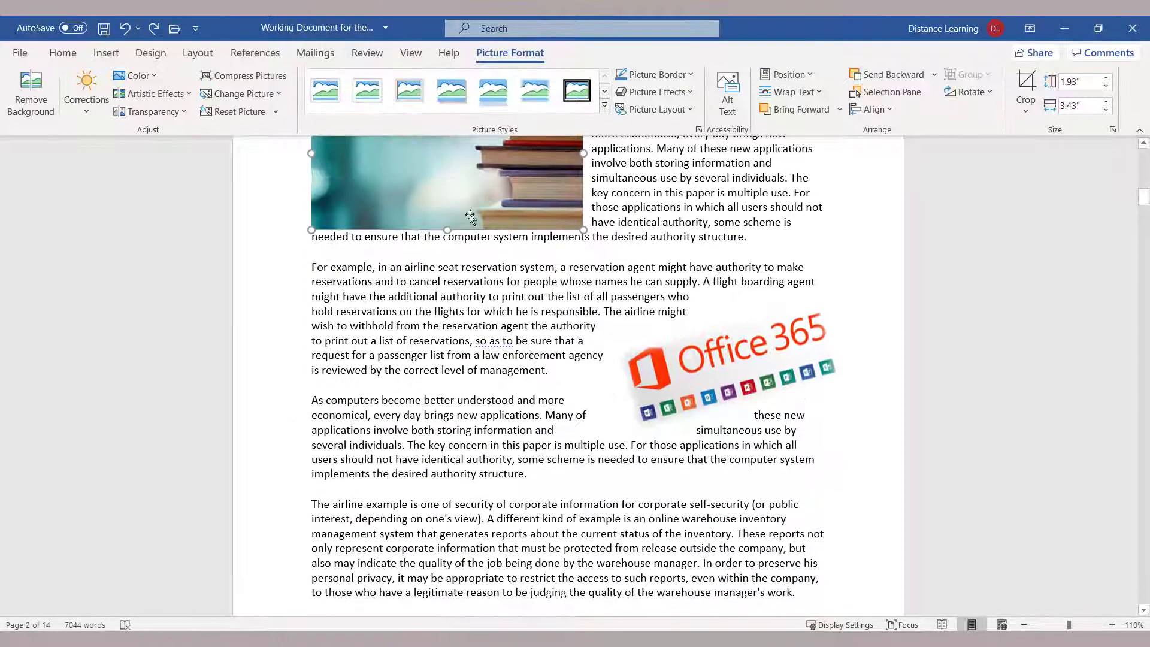
{"action": "left_click_drag", "start_coordinate": [468, 310], "coordinate": [493, 599]}
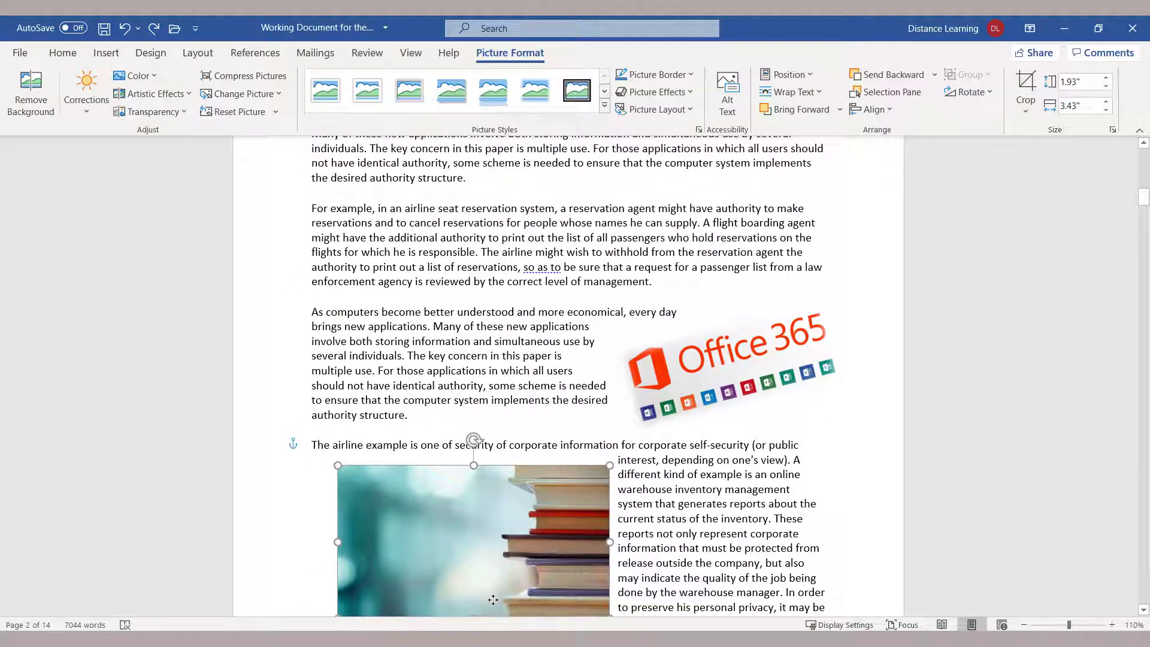
{"action": "scroll", "coordinate": [493, 600], "scroll_direction": "down", "scroll_amount": 7}
{"action": "left_click", "coordinate": [275, 312]}
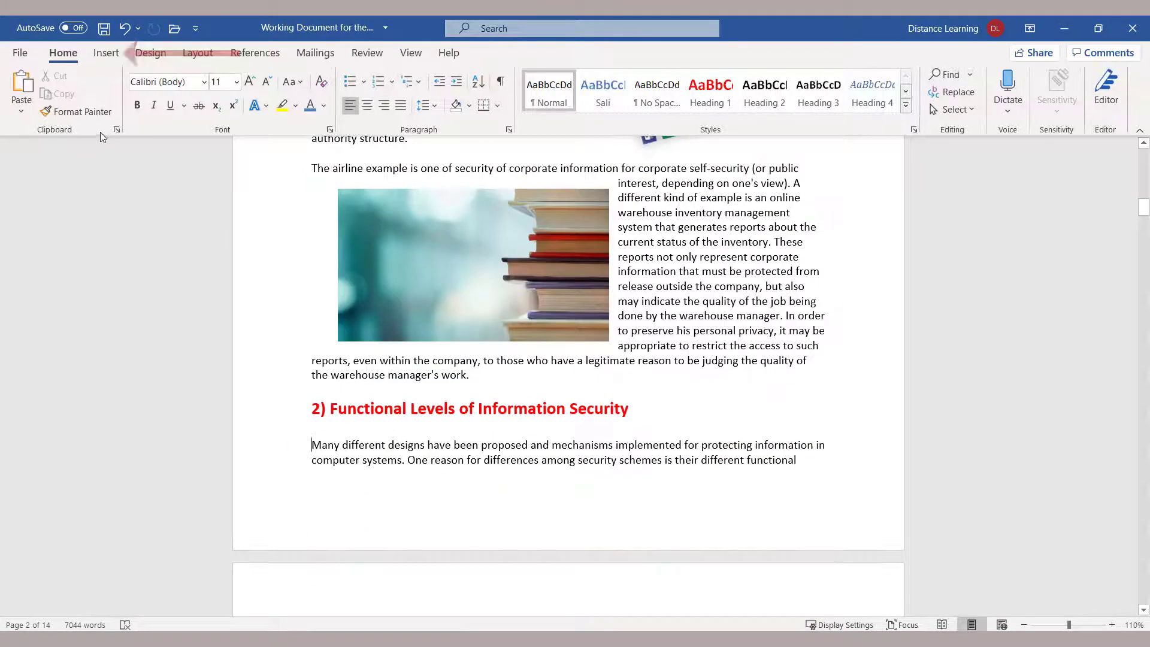
- Search online pictures for 'office 365' and insert the red-orange Office logo with its credit
{"action": "left_click", "coordinate": [107, 54]}
{"action": "left_click", "coordinate": [153, 113]}
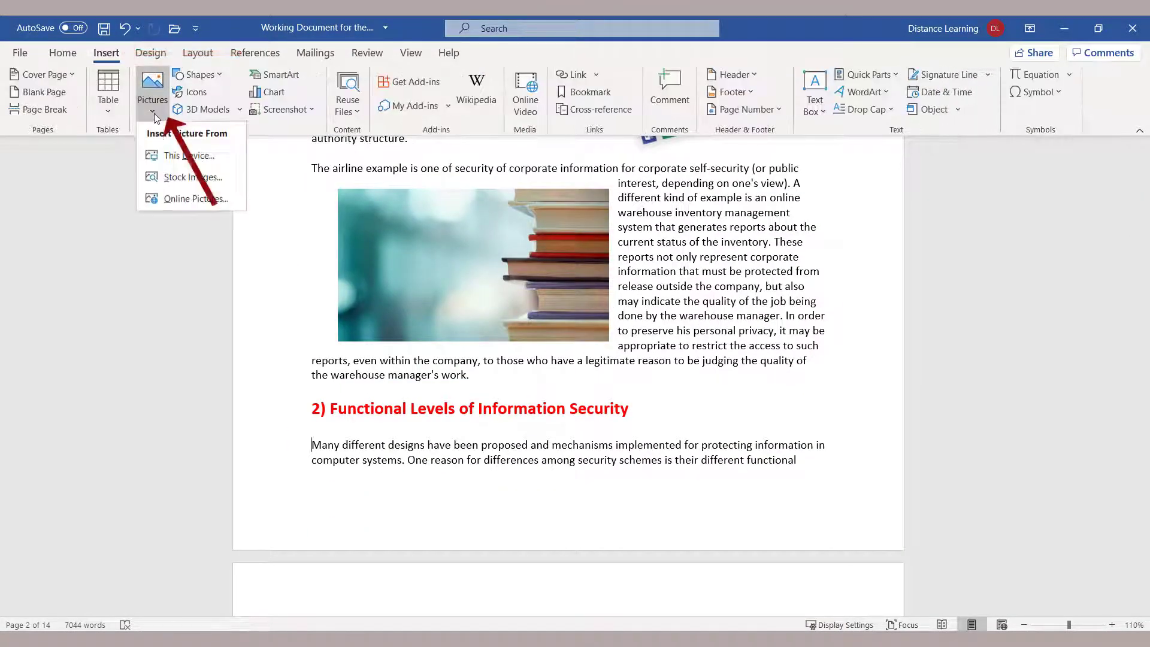
{"action": "left_click", "coordinate": [178, 199]}
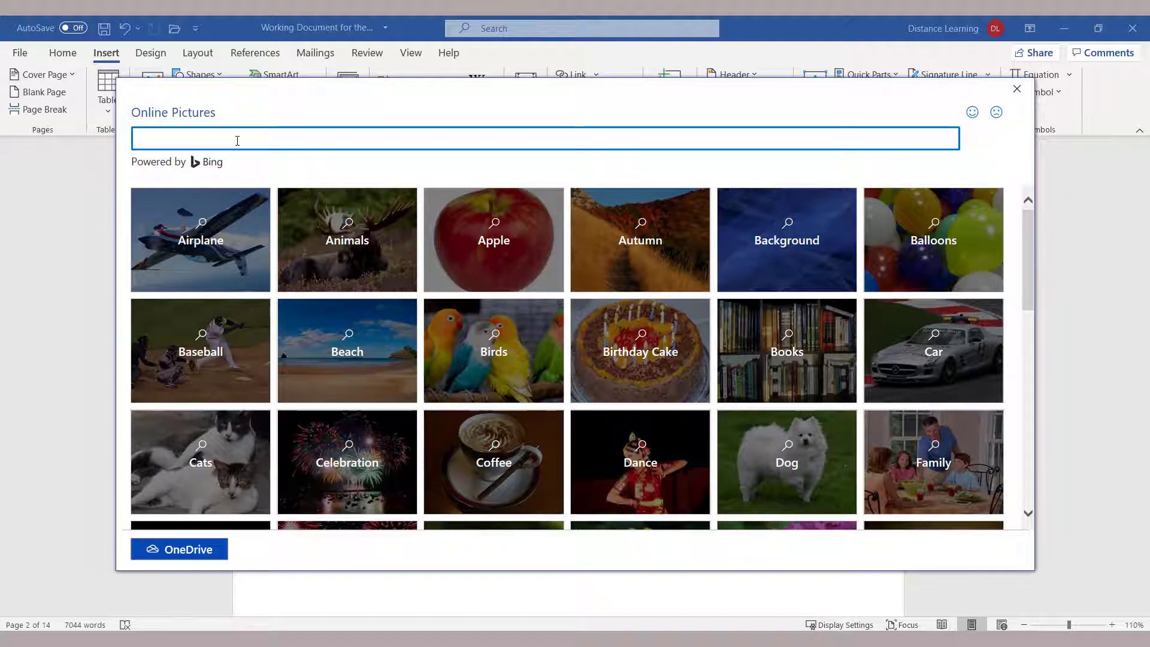
{"action": "type", "text": "office 365"}
{"action": "key", "text": "Return"}
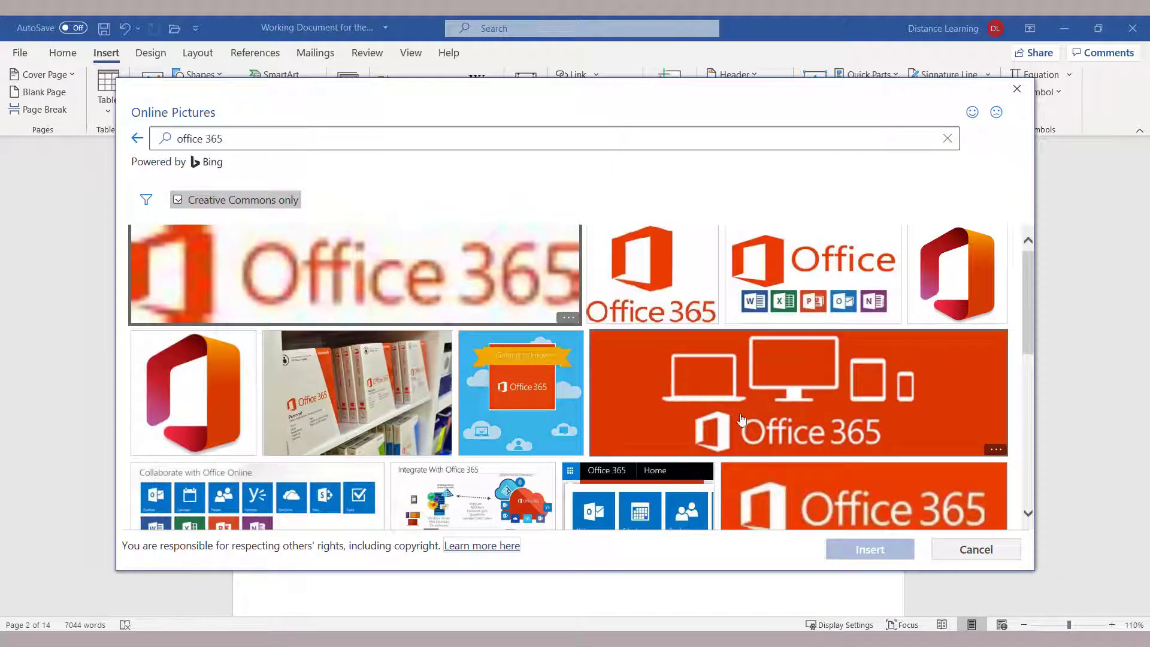
{"action": "left_click", "coordinate": [193, 392]}
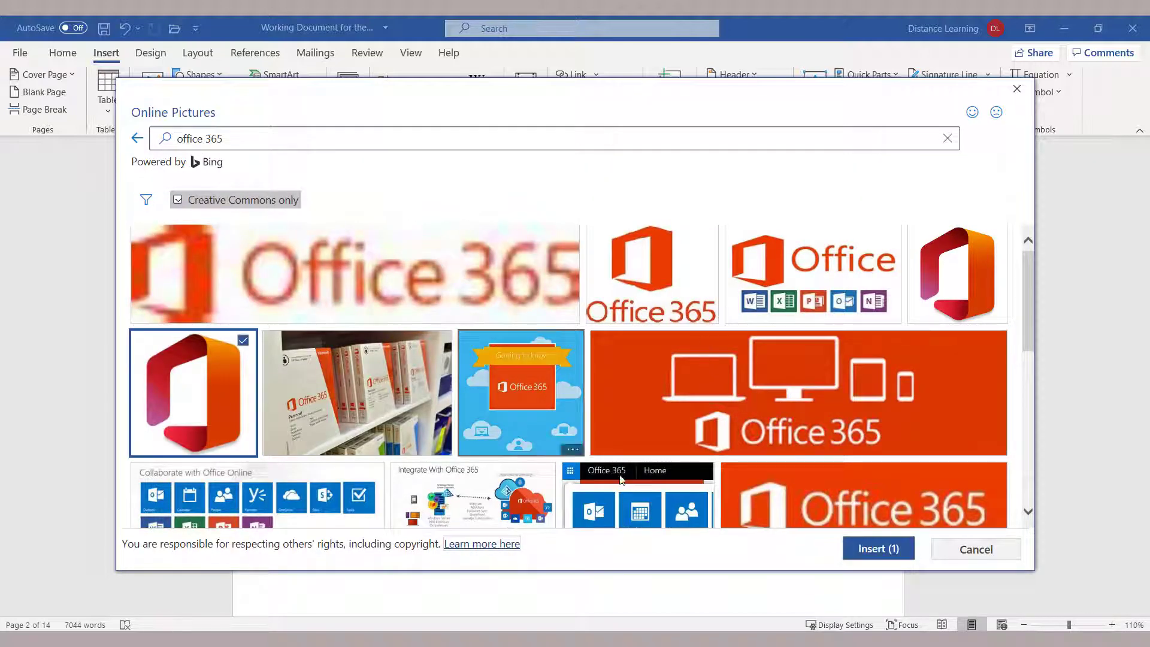
{"action": "left_click", "coordinate": [879, 549]}
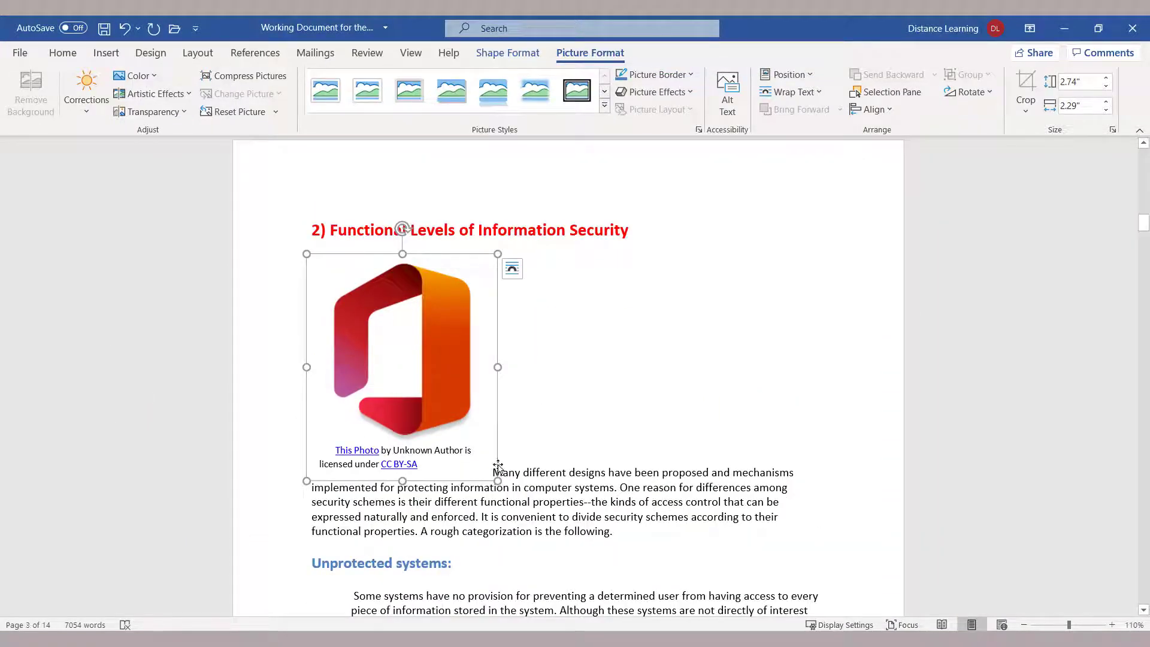
- Resize the Office logo under Functional Levels to 1.86" by 1.77"
{"action": "left_click_drag", "start_coordinate": [496, 479], "coordinate": [457, 411]}
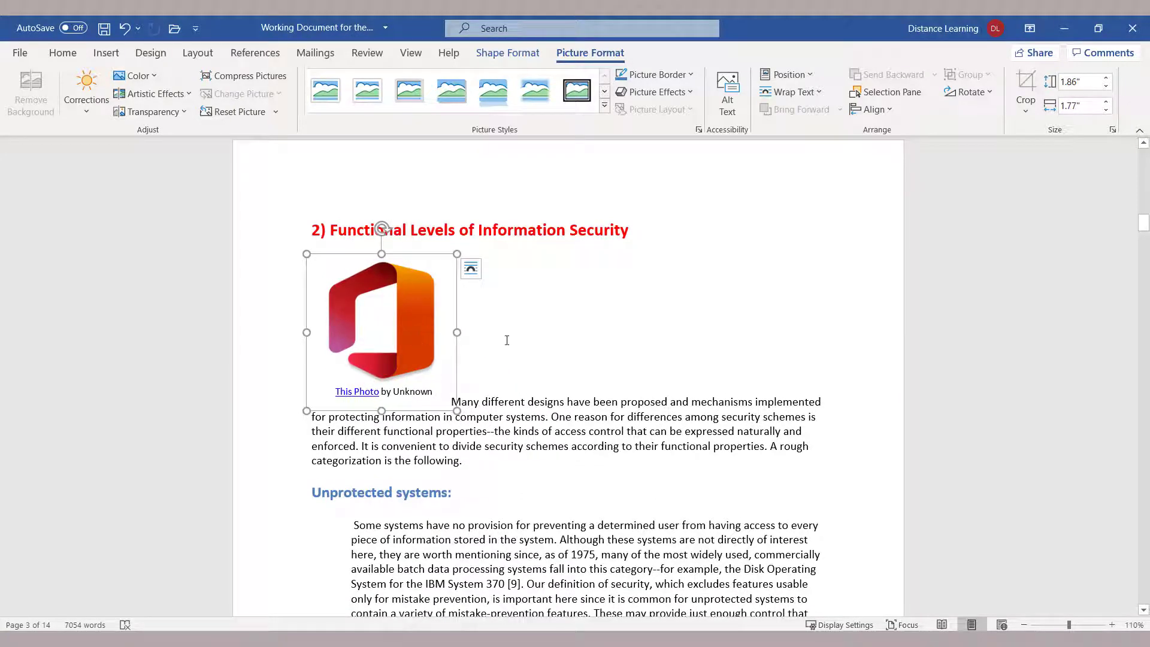
{"action": "left_click", "coordinate": [547, 333]}
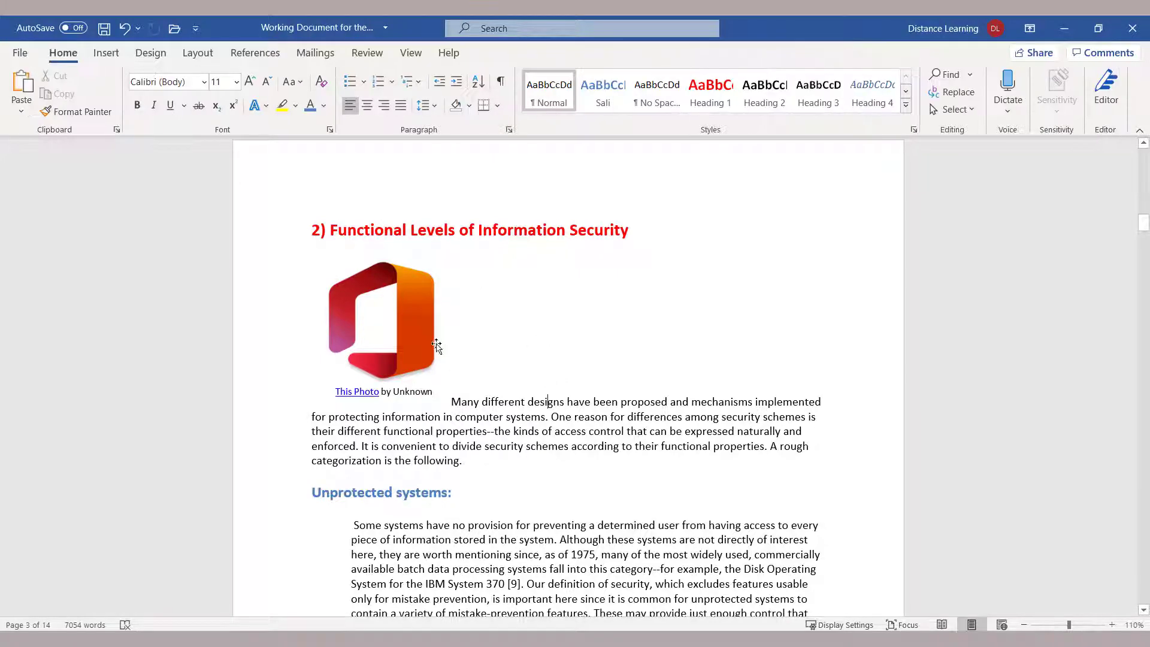
{"action": "left_click", "coordinate": [425, 336]}
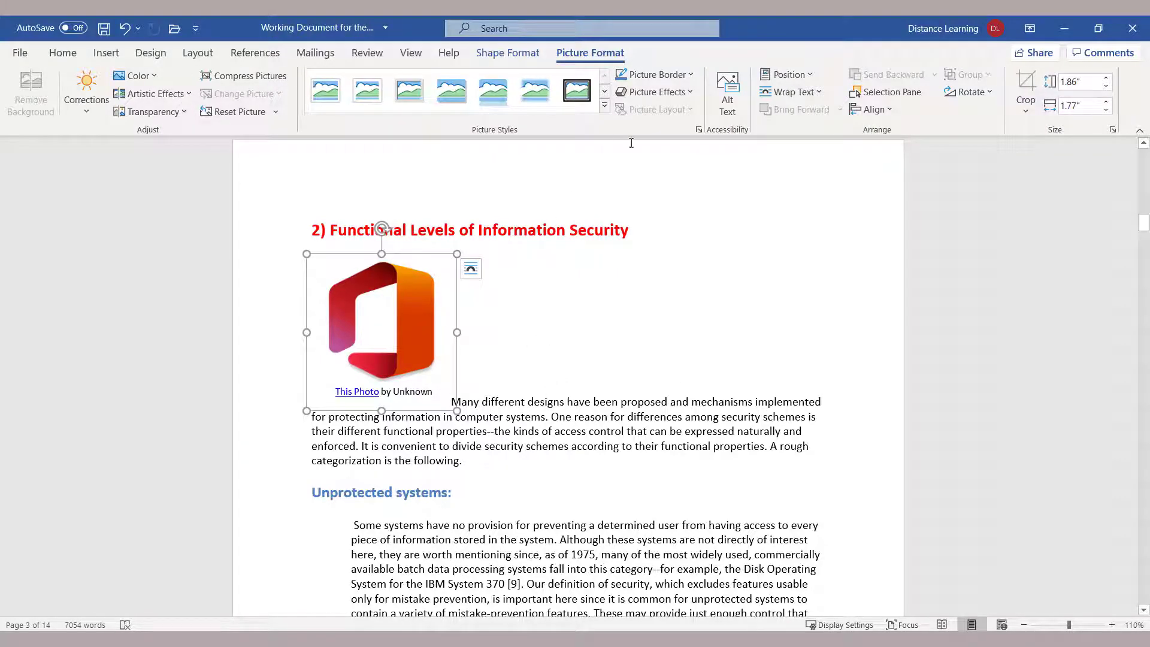